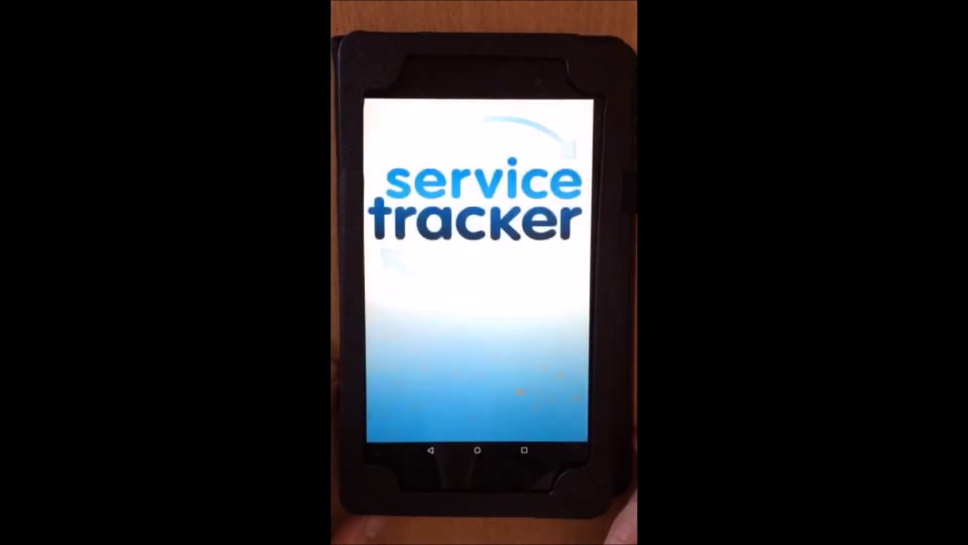
- Expand today's Outdoor Adventure visit and view its location on the map
{"action": "left_click", "coordinate": [409, 144]}
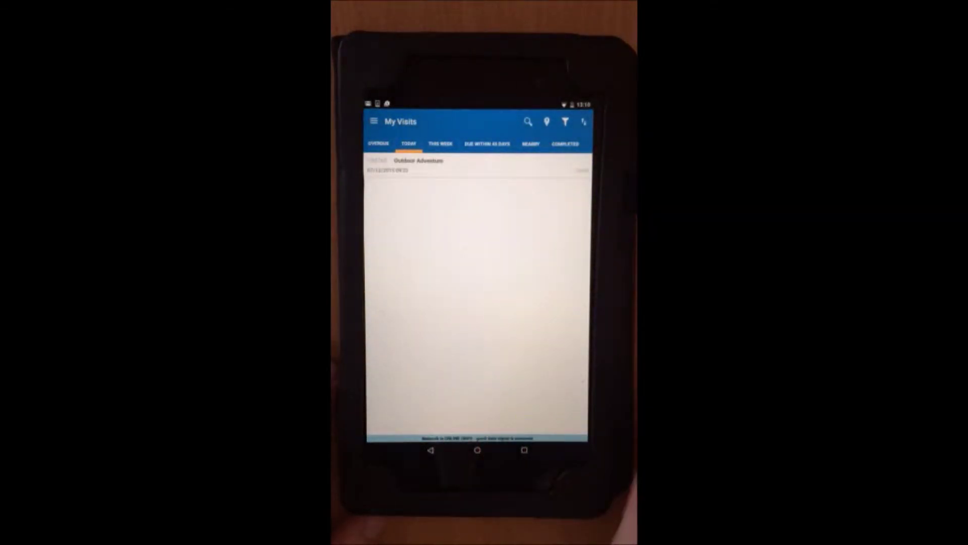
{"action": "left_click", "coordinate": [423, 165]}
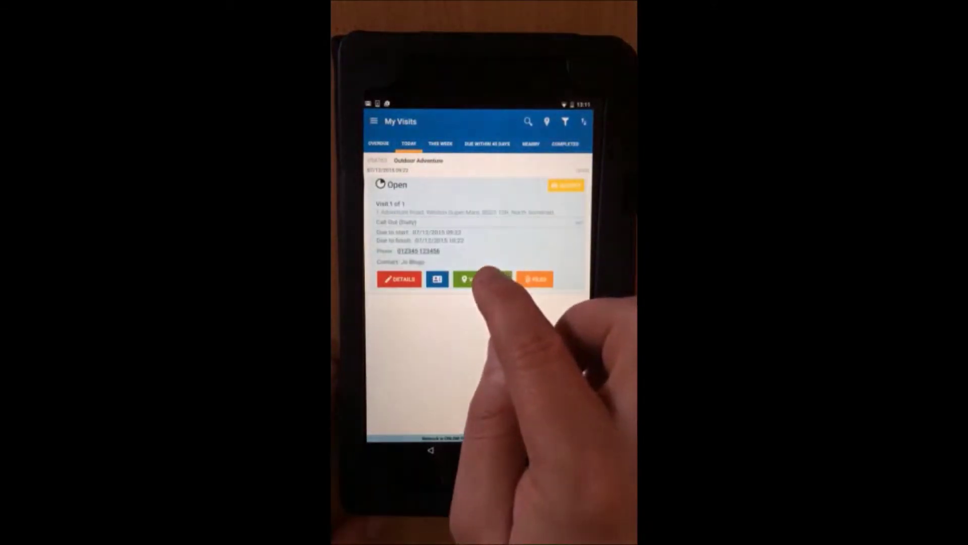
{"action": "left_click", "coordinate": [483, 279]}
{"action": "scroll", "coordinate": [530, 313], "scroll_direction": "down", "scroll_amount": 8}
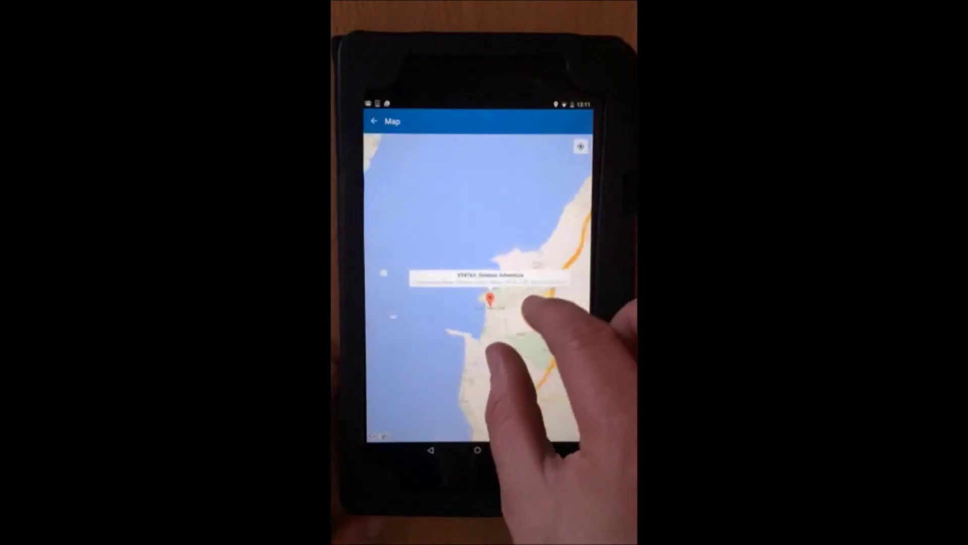
{"action": "scroll", "coordinate": [507, 313], "scroll_direction": "down", "scroll_amount": 3}
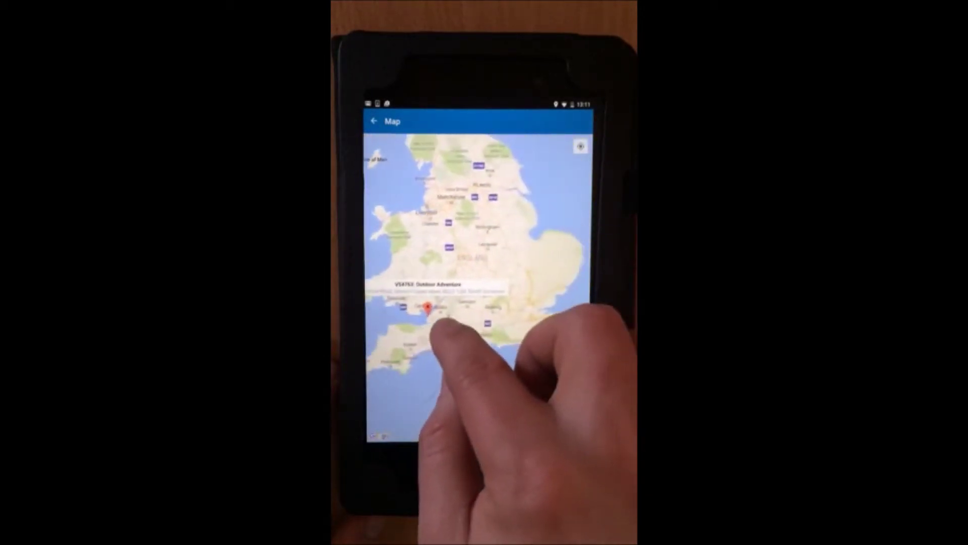
{"action": "left_click", "coordinate": [374, 121]}
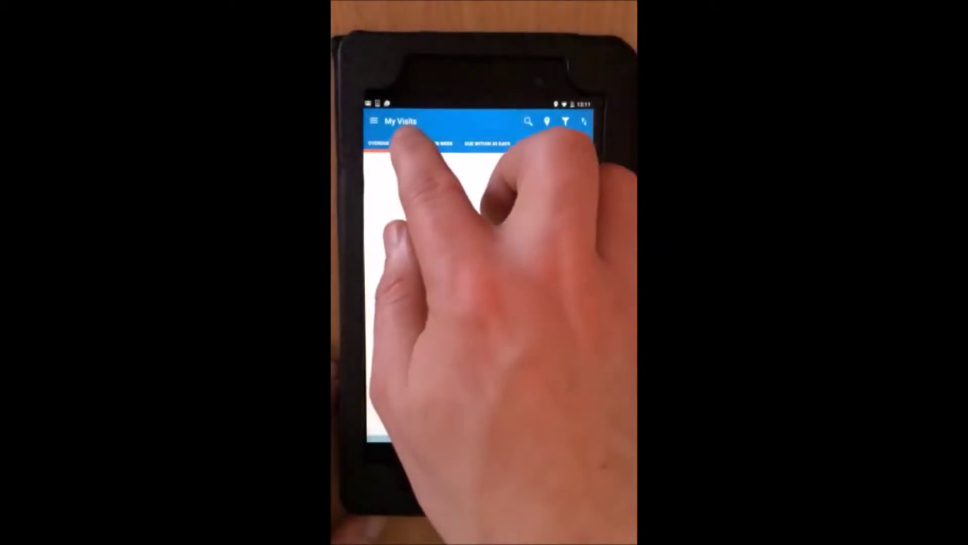
- Review the full details of today's visit V54763, then return to the list
{"action": "left_click", "coordinate": [408, 143]}
{"action": "left_click", "coordinate": [418, 160]}
{"action": "left_click", "coordinate": [398, 279]}
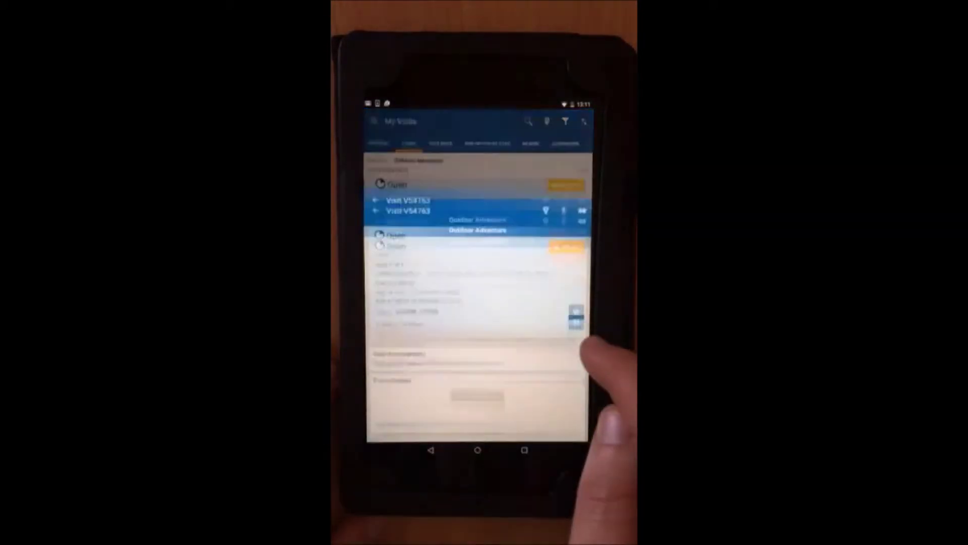
{"action": "scroll", "coordinate": [520, 303], "scroll_direction": "down", "scroll_amount": 2}
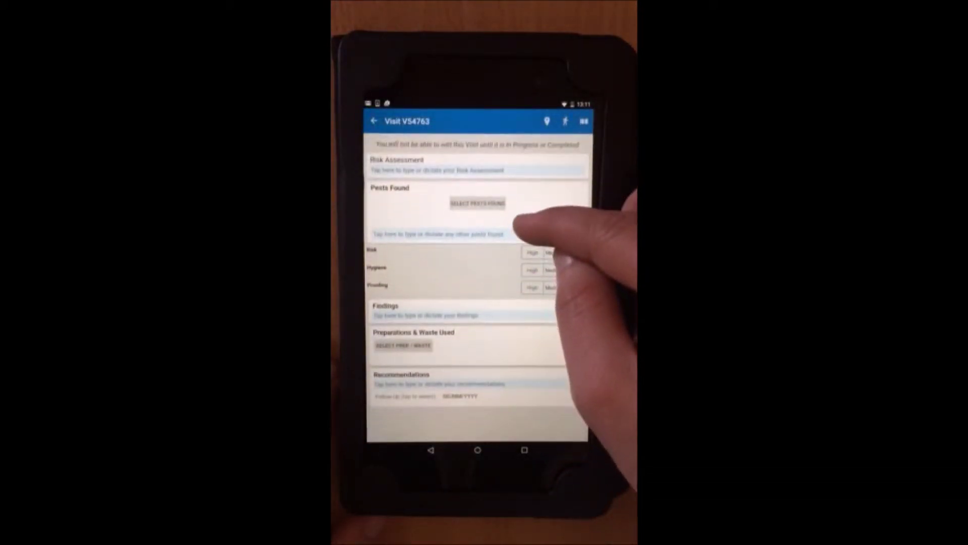
{"action": "scroll", "coordinate": [519, 302], "scroll_direction": "up", "scroll_amount": 2}
{"action": "left_click", "coordinate": [374, 121]}
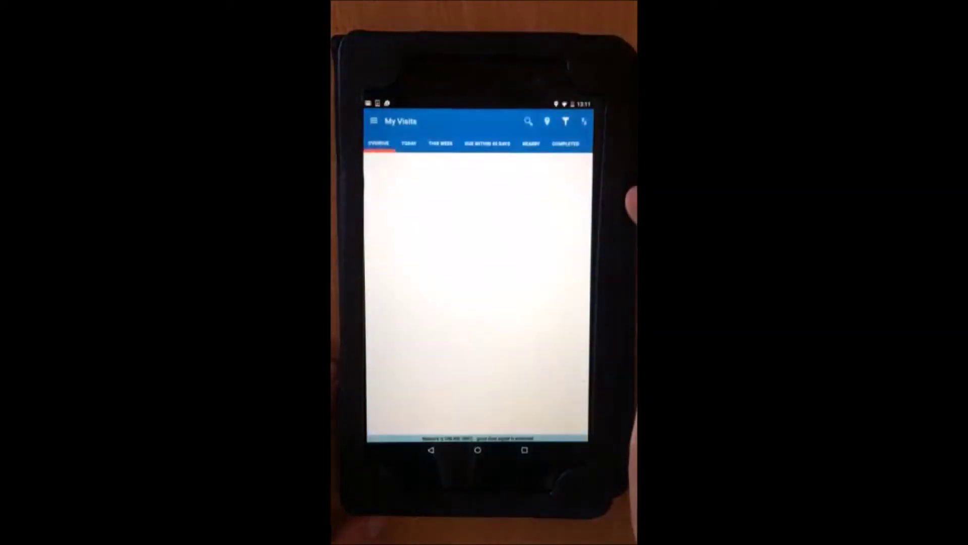
- Open completed visit V54730 and draw and save a signature for it
{"action": "left_click", "coordinate": [566, 143]}
{"action": "left_click", "coordinate": [434, 163]}
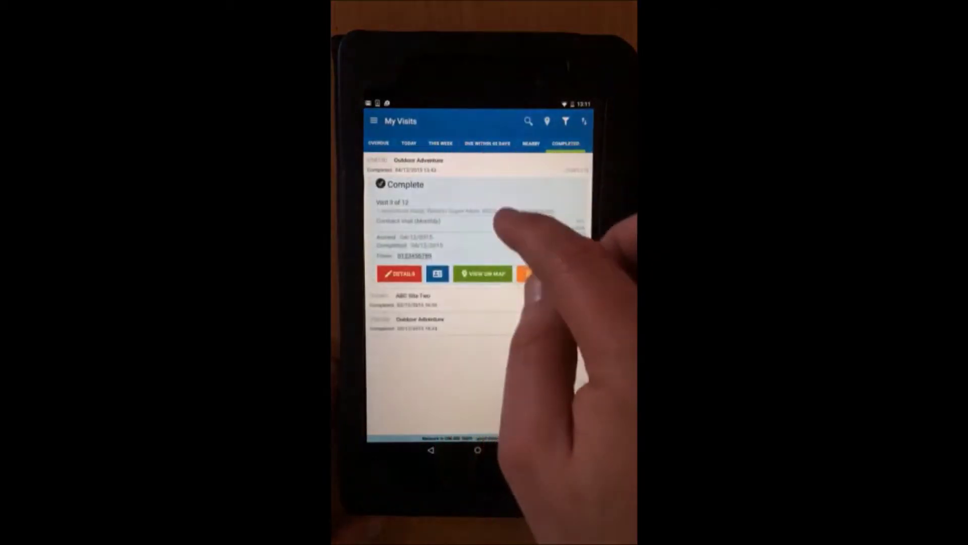
{"action": "left_click", "coordinate": [399, 276]}
{"action": "scroll", "coordinate": [555, 288], "scroll_direction": "down", "scroll_amount": 3}
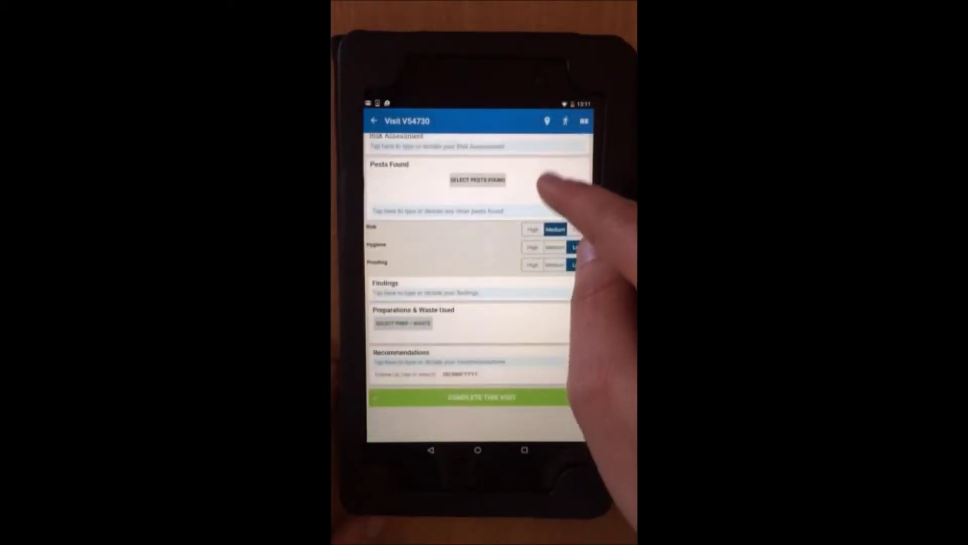
{"action": "scroll", "coordinate": [554, 288], "scroll_direction": "up", "scroll_amount": 3}
{"action": "left_click", "coordinate": [427, 425]}
{"action": "mouse_move", "coordinate": [451, 174]}
{"action": "left_mouse_down"}
{"action": "mouse_move", "coordinate": [485, 245]}
{"action": "mouse_move", "coordinate": [487, 230]}
{"action": "left_mouse_up"}
{"action": "left_click", "coordinate": [393, 141]}
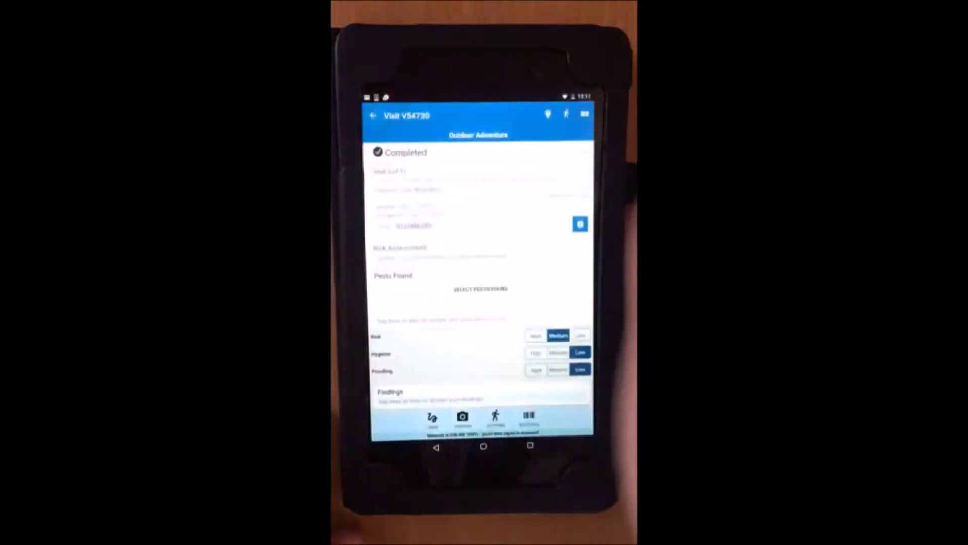
{"action": "left_click", "coordinate": [373, 115]}
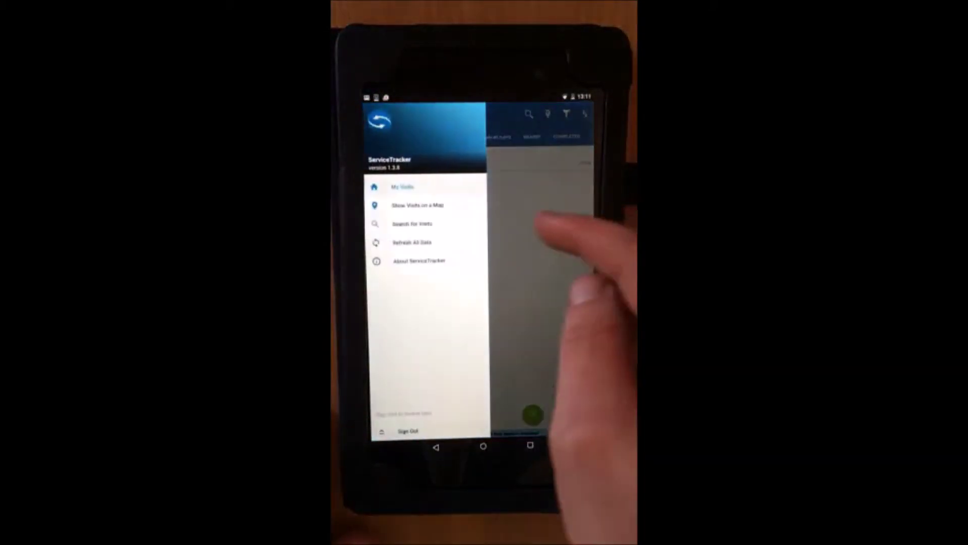
- Return to My Visits and run Refresh All Data until the download completes
{"action": "left_click", "coordinate": [402, 242]}
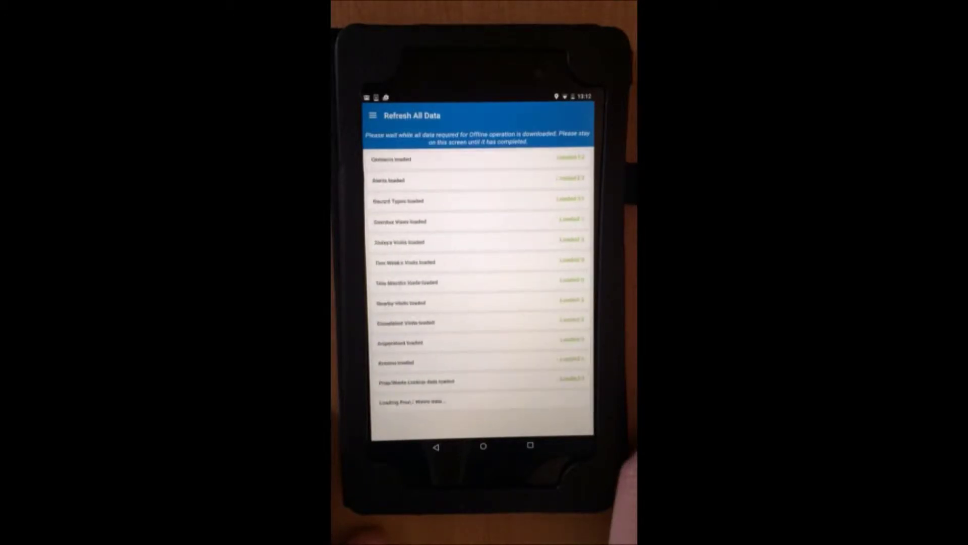
{"action": "left_click", "coordinate": [450, 383]}
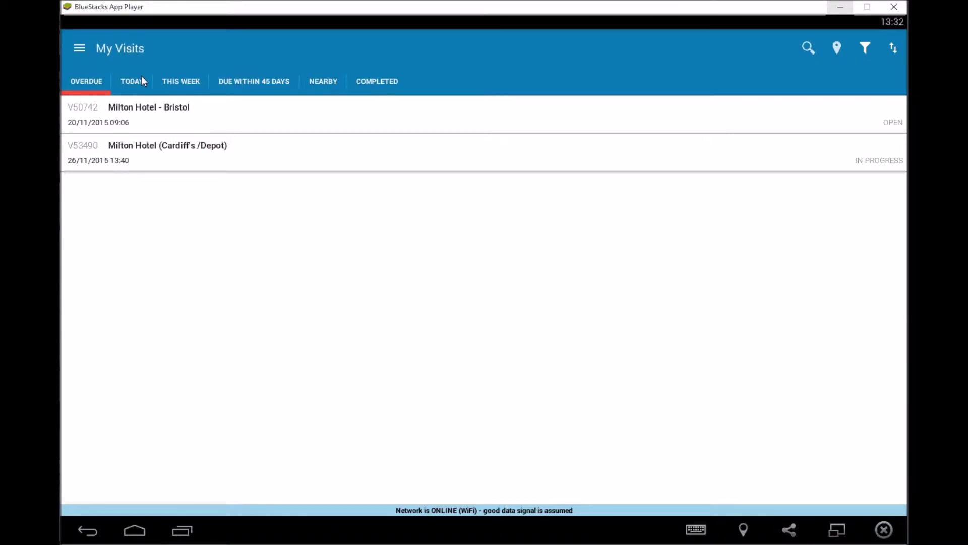
- Pull to refresh the Overdue list showing V50742 and V53490, then show today's visits
{"action": "left_click_drag", "start_coordinate": [253, 214], "coordinate": [281, 416]}
{"action": "left_click", "coordinate": [141, 81]}
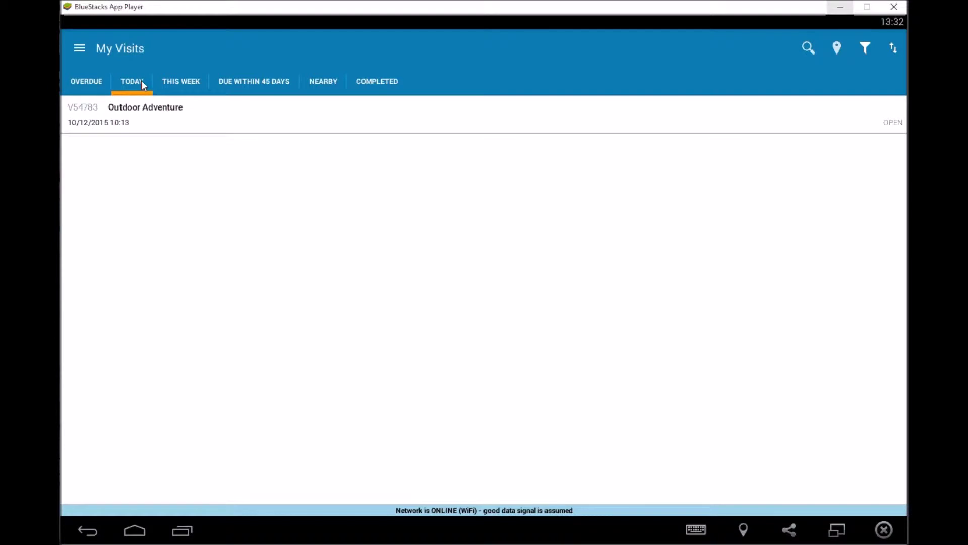
- Cycle through This Week, Due Within 45 Days, Nearby and Completed visit lists, then open search
{"action": "left_click", "coordinate": [185, 84]}
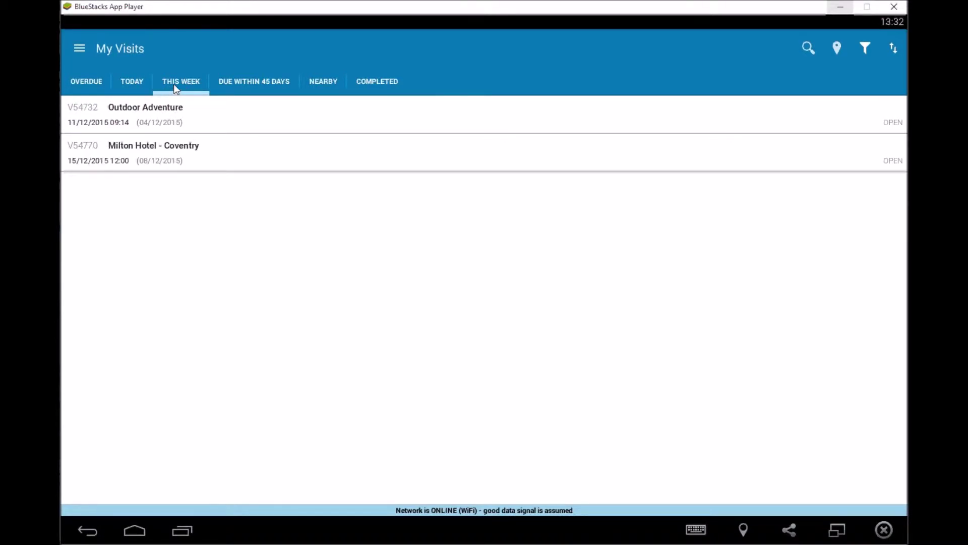
{"action": "left_click", "coordinate": [243, 83]}
{"action": "left_click", "coordinate": [311, 82]}
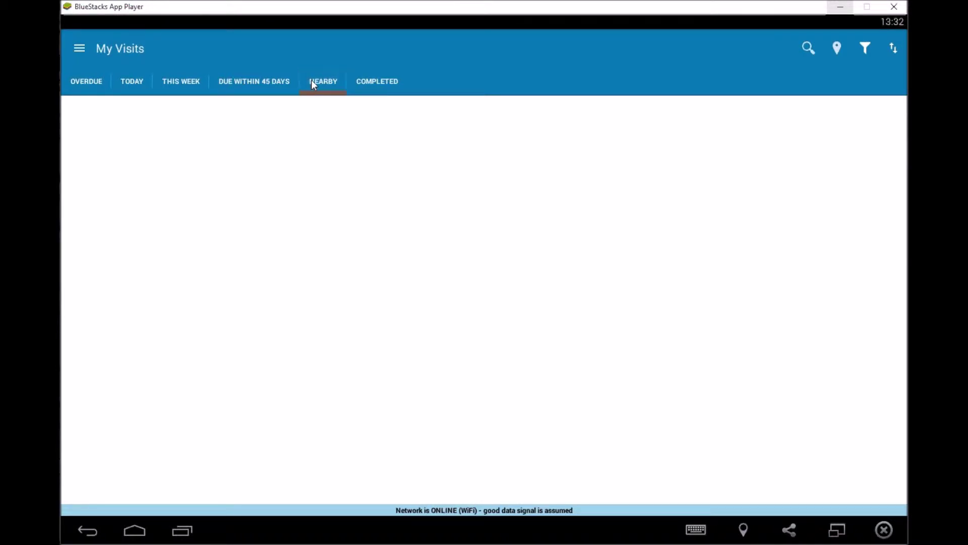
{"action": "left_click", "coordinate": [357, 82]}
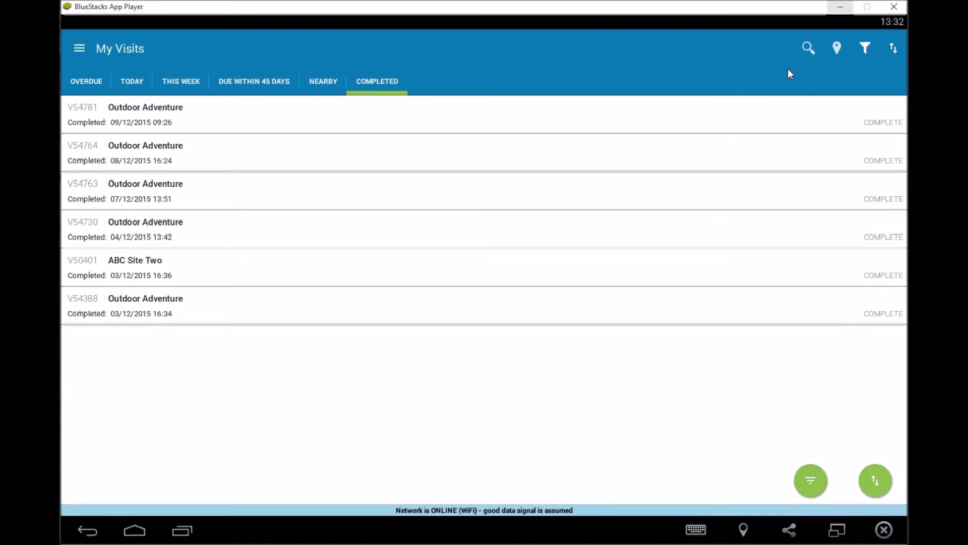
{"action": "left_click", "coordinate": [808, 48]}
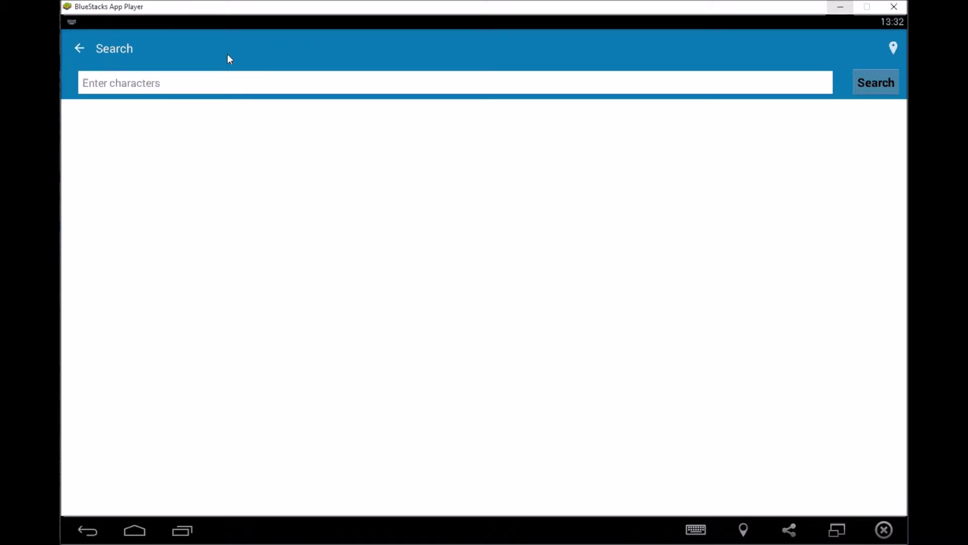
- Leave the empty search for the Overdue list, then show the overdue visits on a map
{"action": "left_click", "coordinate": [78, 47]}
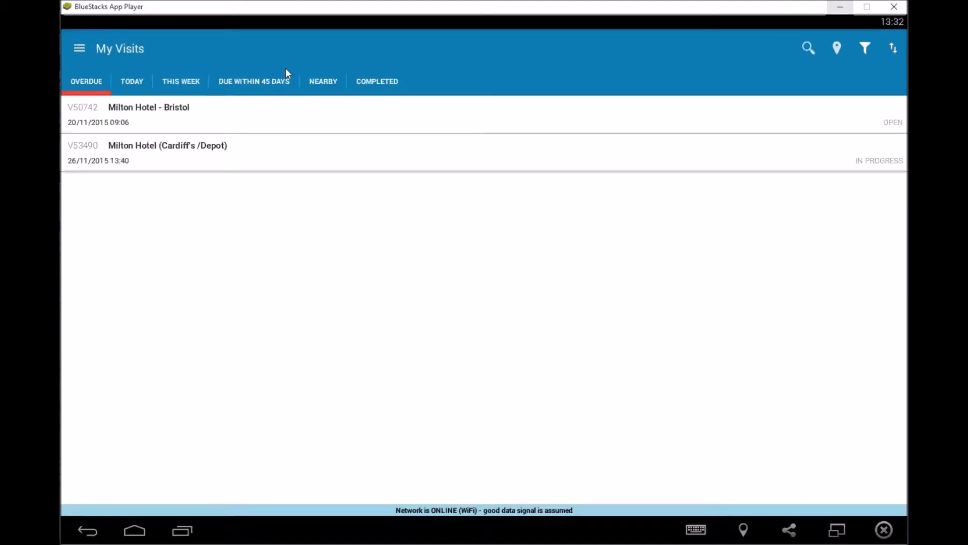
{"action": "left_click", "coordinate": [839, 47]}
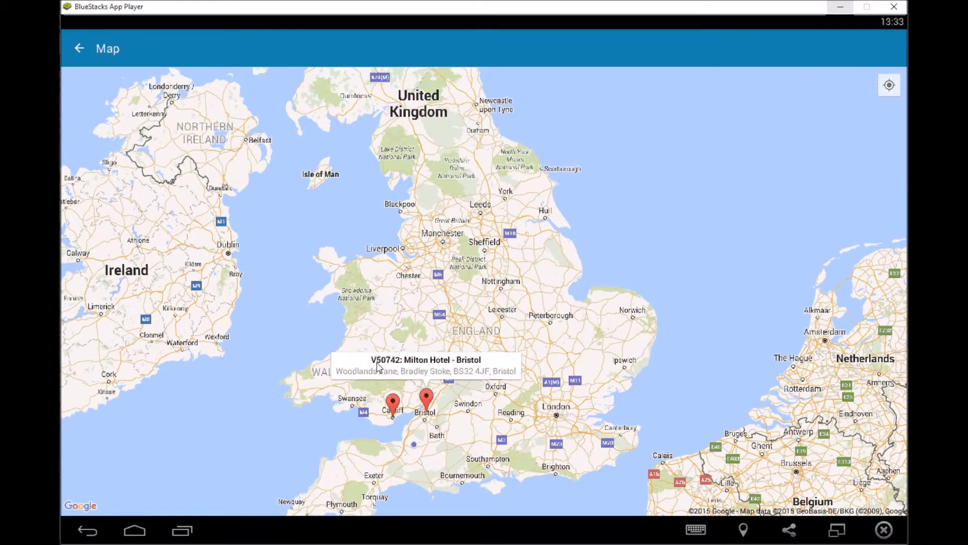
- Check the Cardiff V53490 and Bristol V50742 markers, open V50742, then get directions to Bristol
{"action": "left_click", "coordinate": [392, 402]}
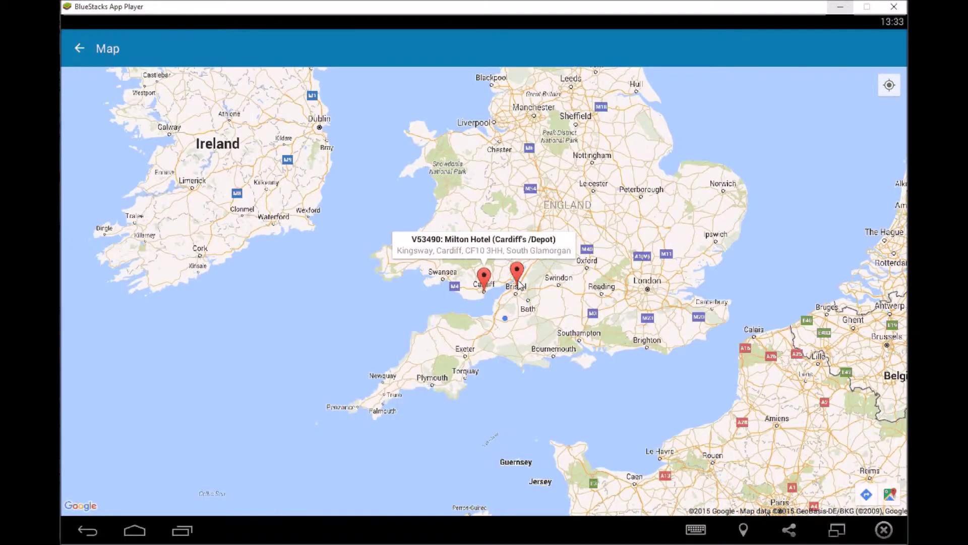
{"action": "left_click", "coordinate": [518, 283]}
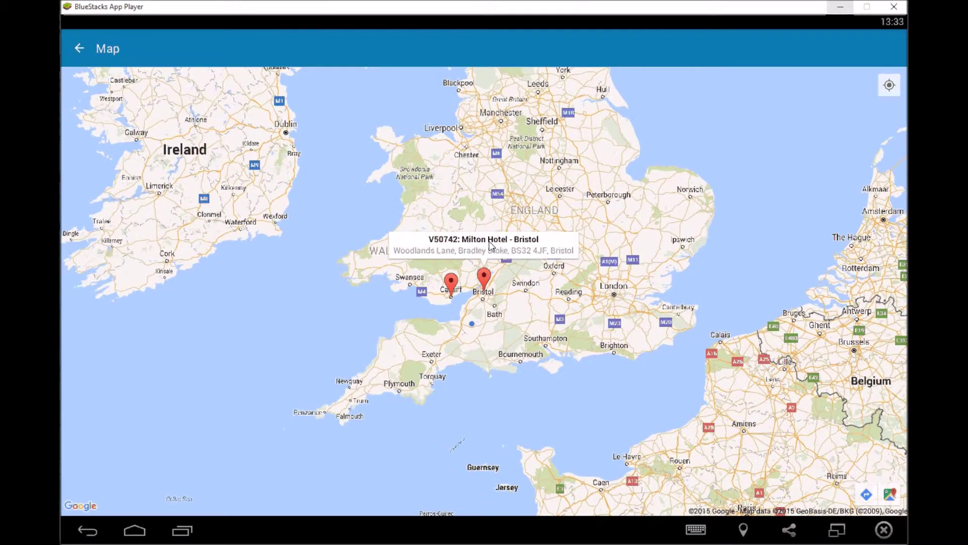
{"action": "left_click", "coordinate": [492, 246]}
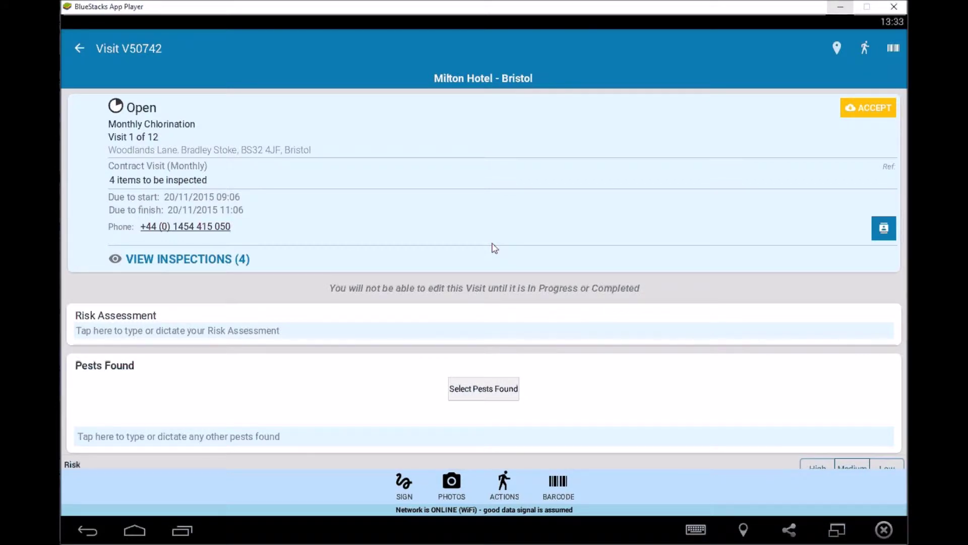
{"action": "left_click", "coordinate": [79, 49]}
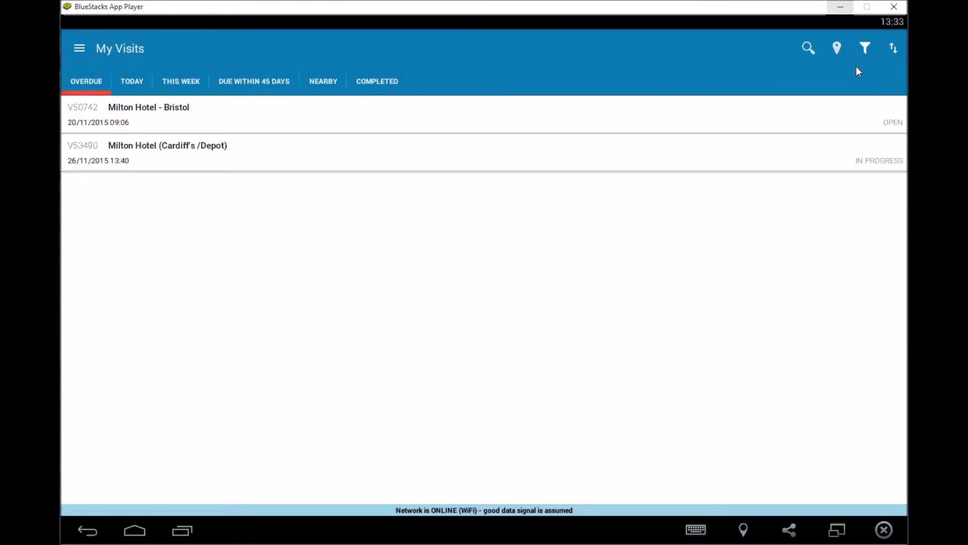
{"action": "left_click", "coordinate": [838, 48]}
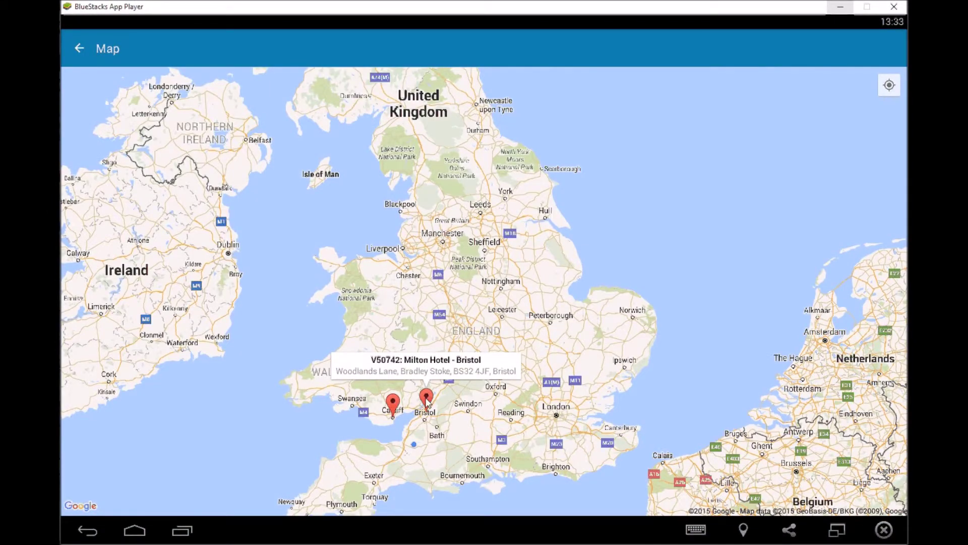
{"action": "left_click", "coordinate": [427, 398]}
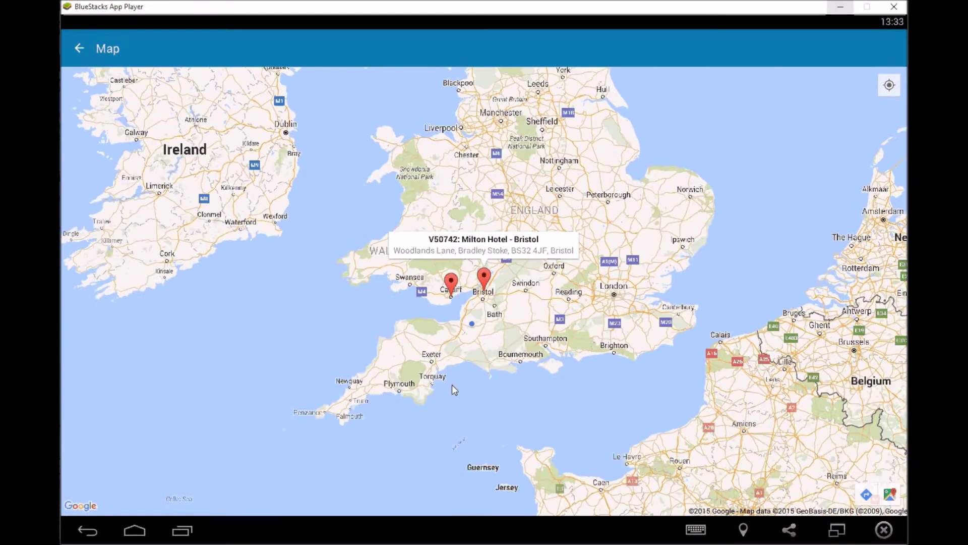
{"action": "left_click", "coordinate": [866, 497]}
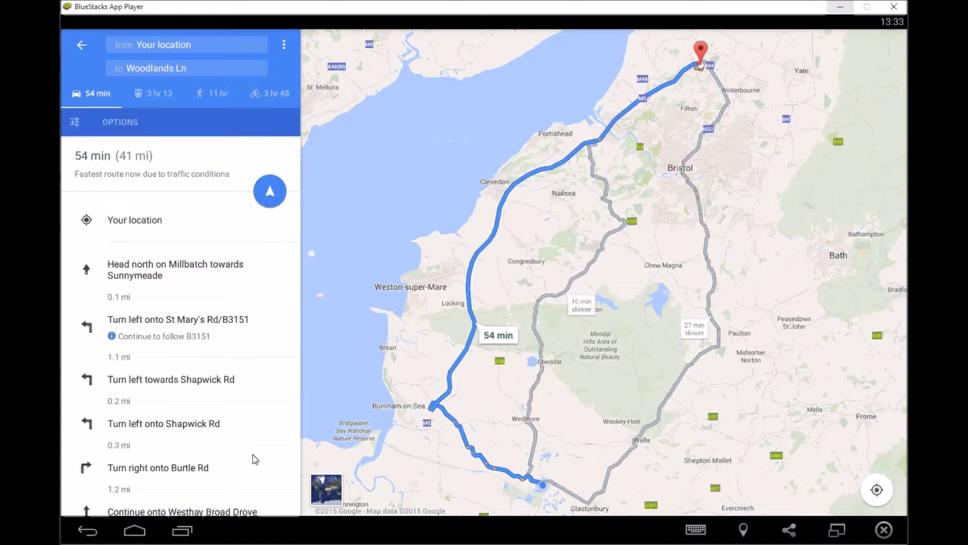
{"action": "left_click", "coordinate": [183, 530]}
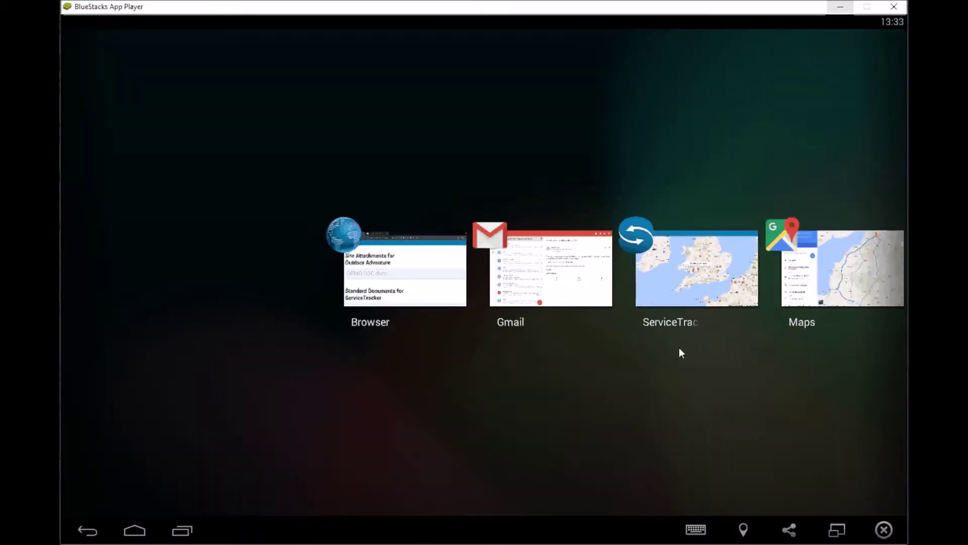
{"action": "left_click", "coordinate": [677, 268]}
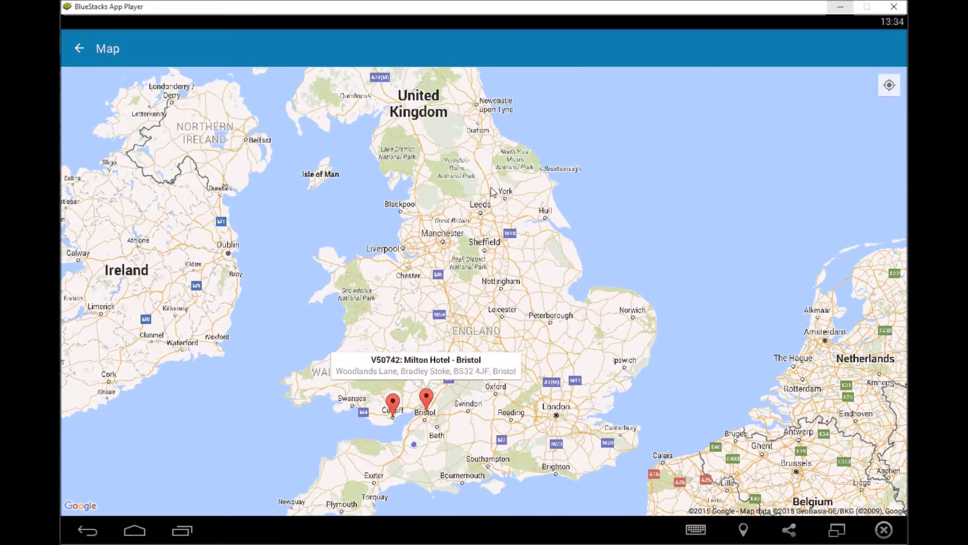
- Return to the Completed visits list and dismiss the filter options unchanged
{"action": "left_click", "coordinate": [79, 50]}
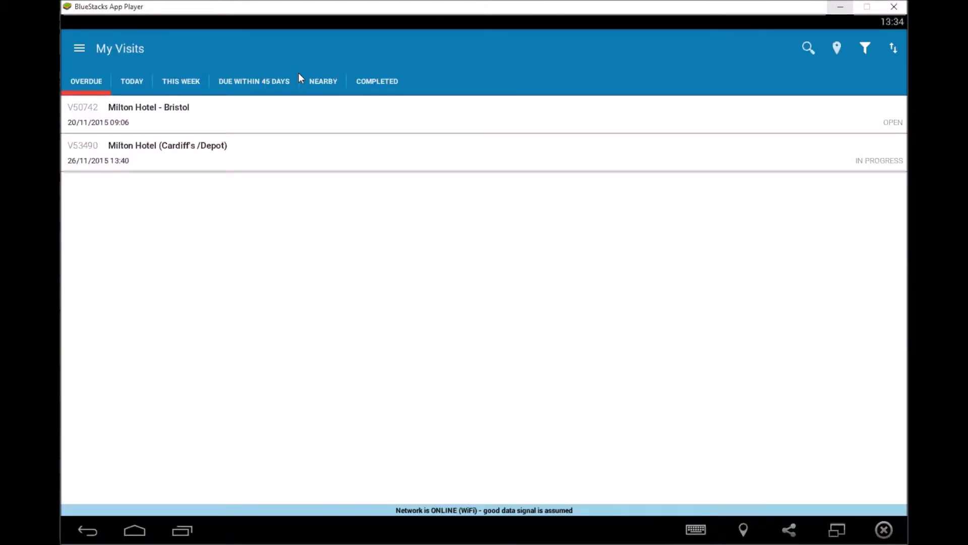
{"action": "left_click", "coordinate": [377, 83]}
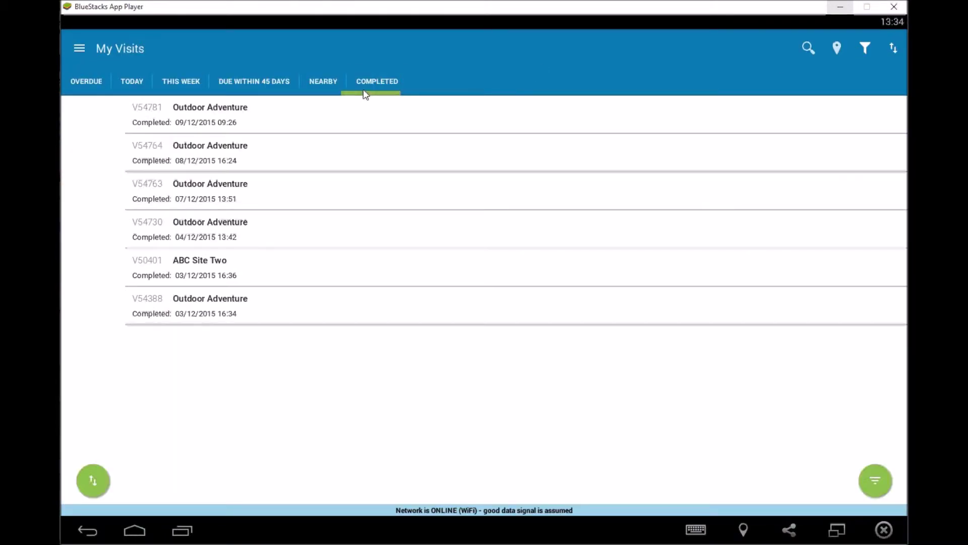
{"action": "left_click", "coordinate": [866, 50]}
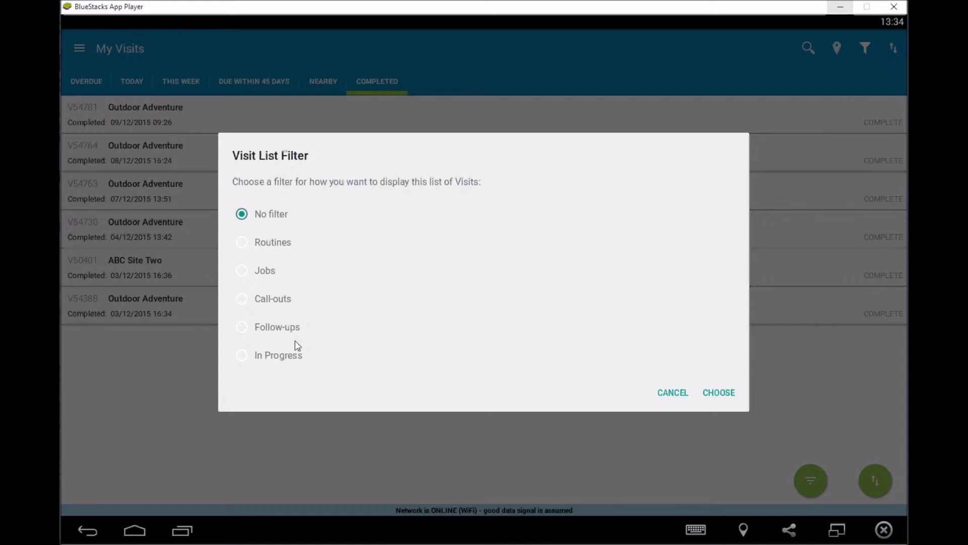
{"action": "left_click", "coordinate": [668, 392]}
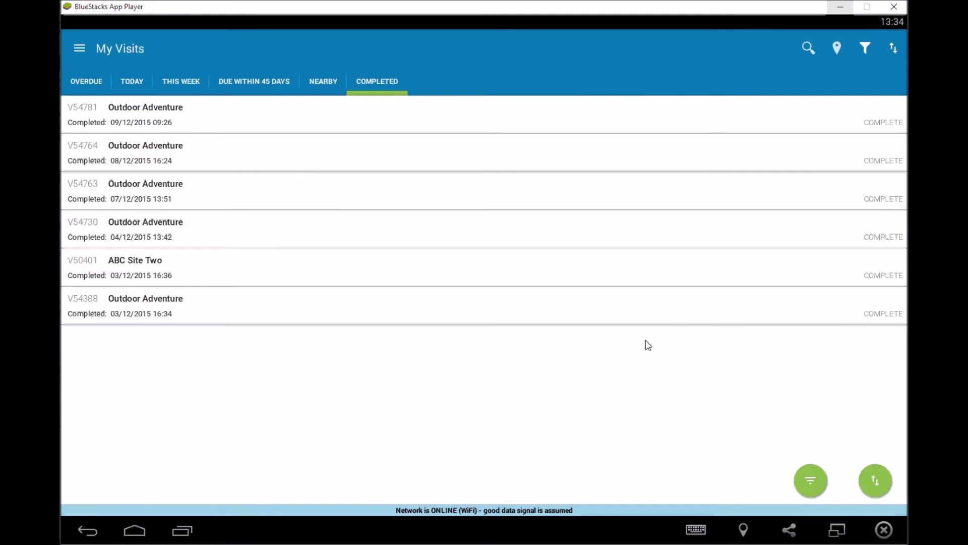
- Cancel the sort dialog twice and the filter dialog once, keeping Newest Due Date and No filter
{"action": "left_click", "coordinate": [894, 50]}
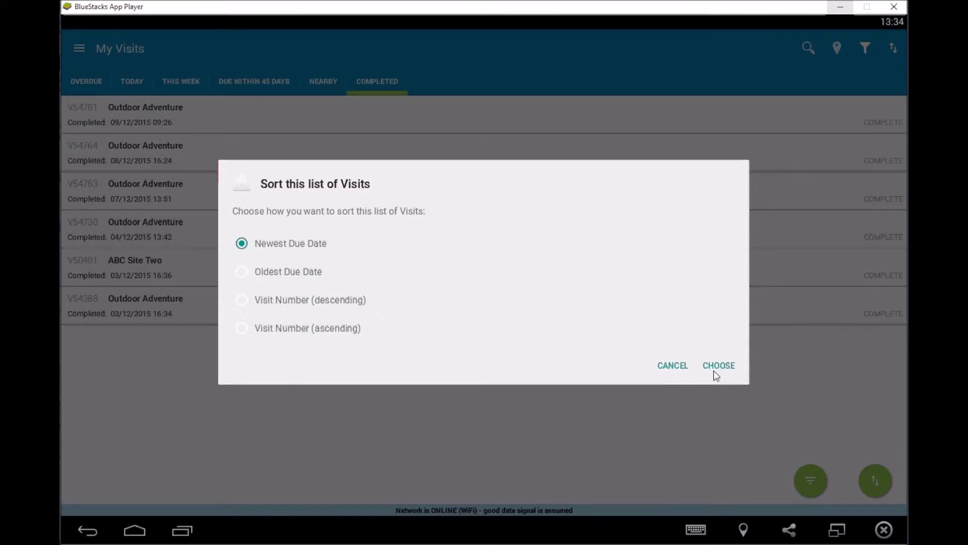
{"action": "left_click", "coordinate": [671, 365]}
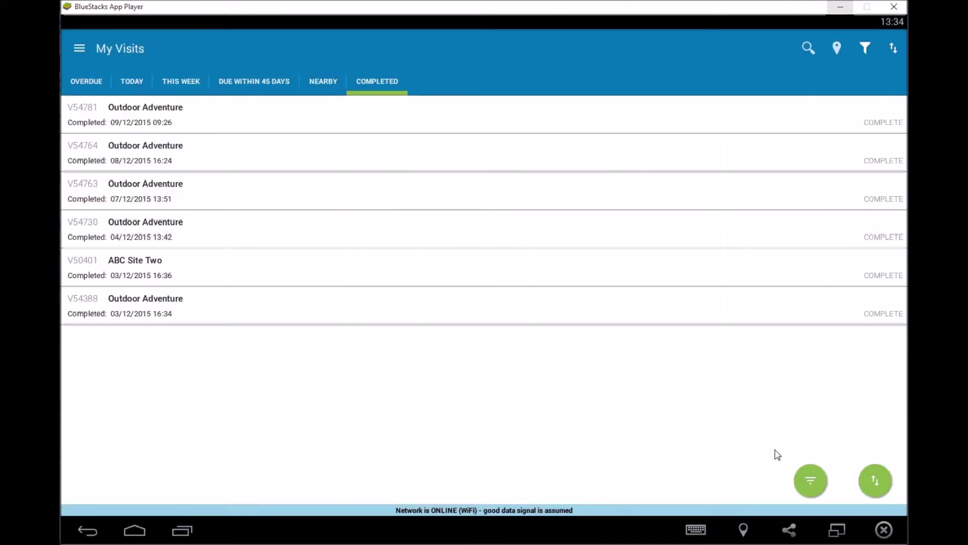
{"action": "left_click", "coordinate": [874, 481]}
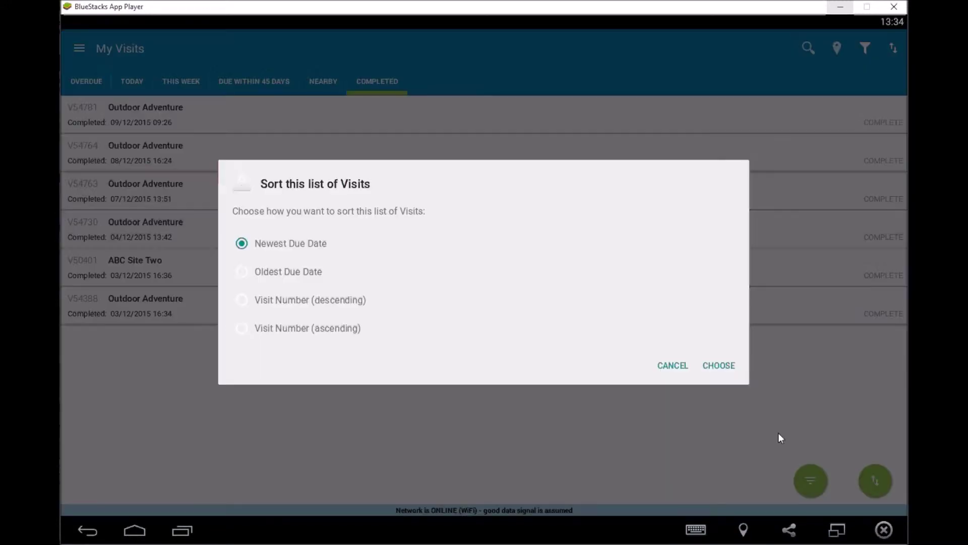
{"action": "left_click", "coordinate": [674, 365]}
{"action": "left_click", "coordinate": [810, 479]}
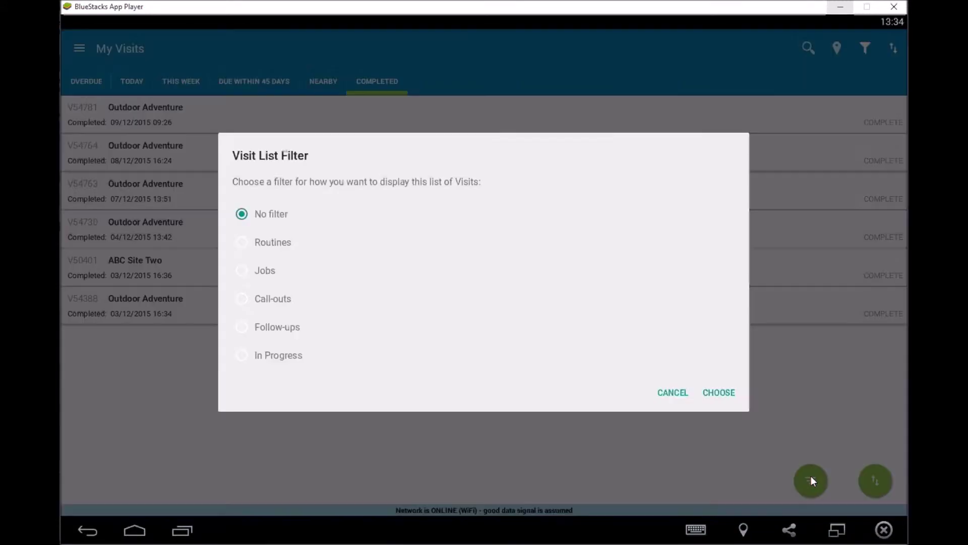
{"action": "left_click", "coordinate": [673, 393]}
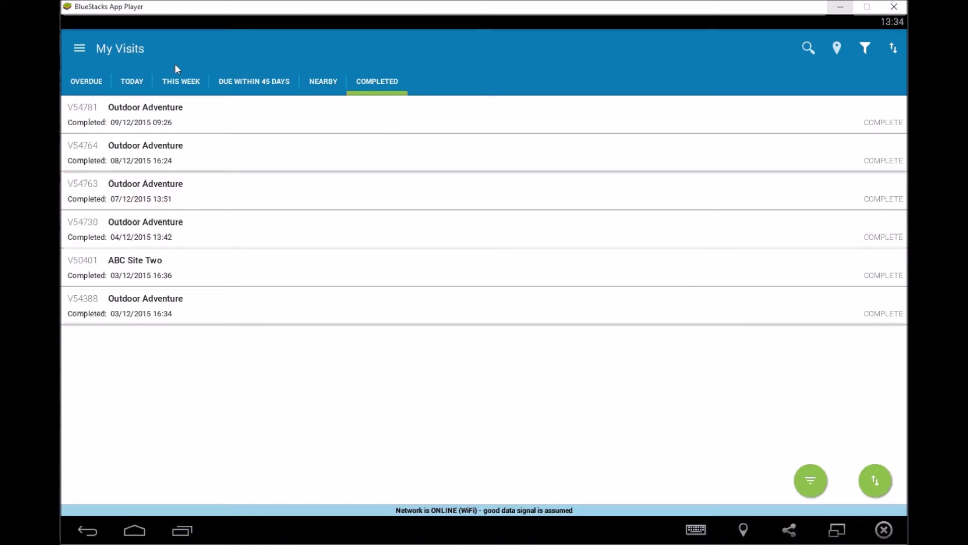
- Run Refresh All Data from the navigation menu and continue once everything is downloaded
{"action": "left_click", "coordinate": [81, 49]}
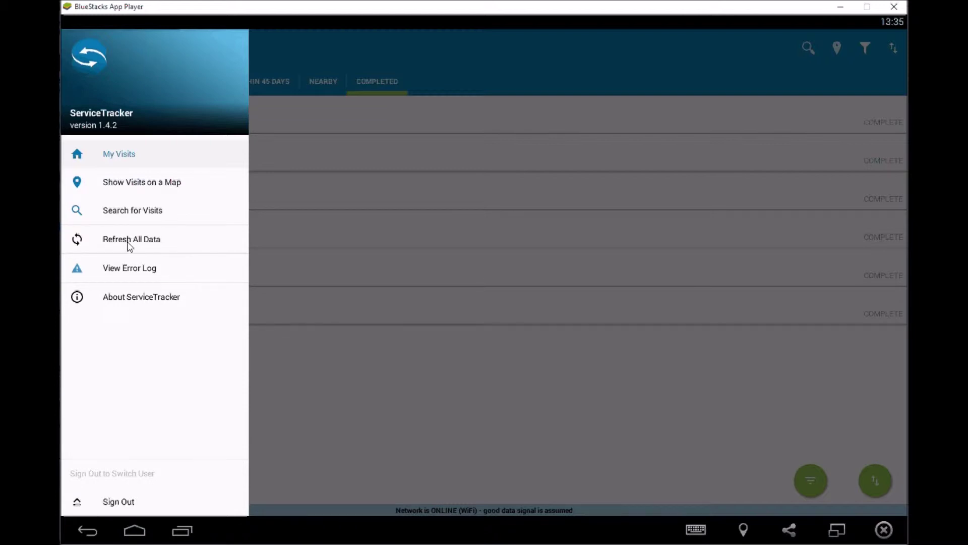
{"action": "left_click", "coordinate": [131, 242]}
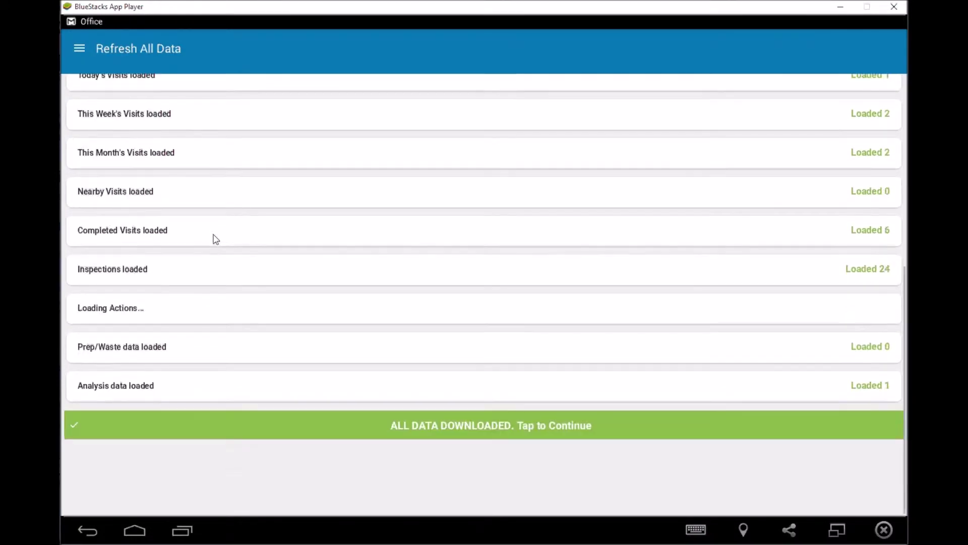
{"action": "left_click", "coordinate": [540, 426]}
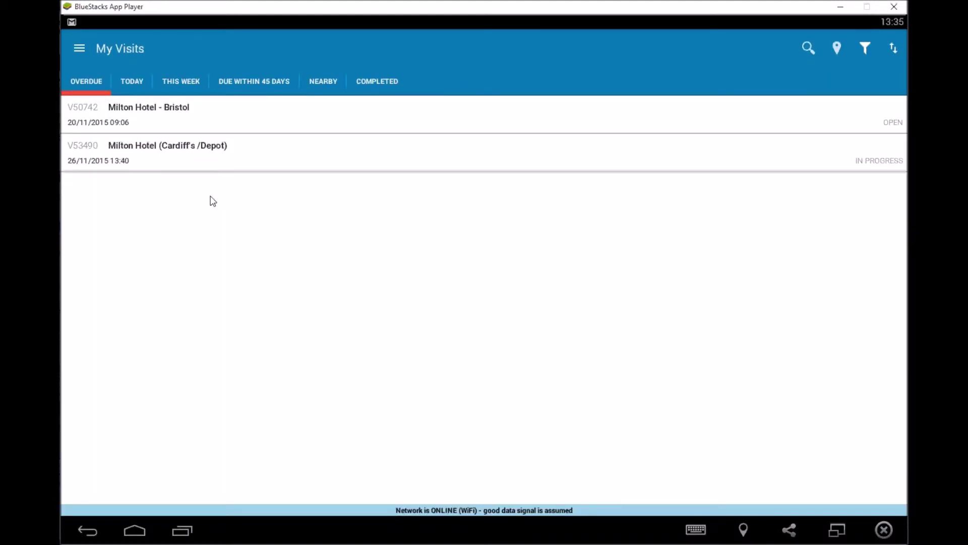
- View the Error Log from the navigation menu, then reopen the menu
{"action": "left_click", "coordinate": [79, 48]}
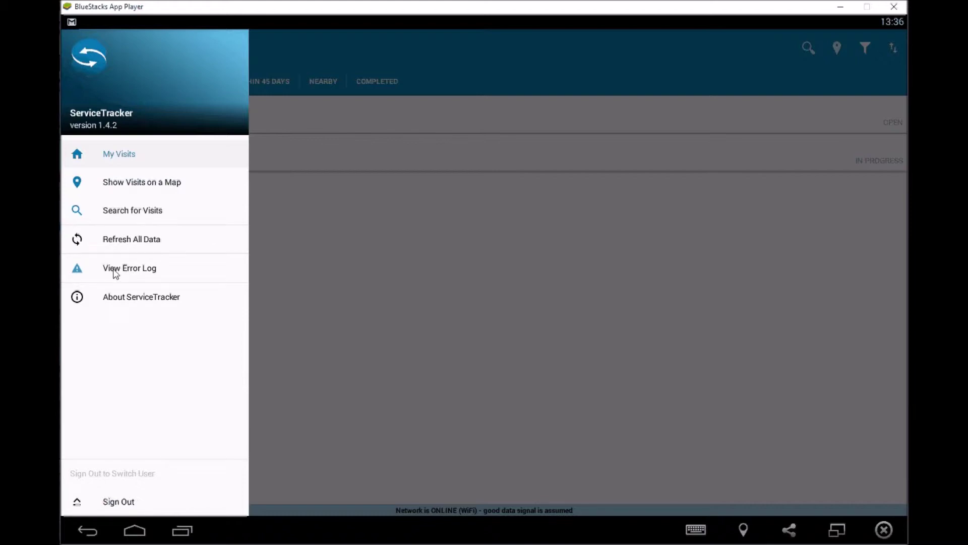
{"action": "left_click", "coordinate": [125, 271]}
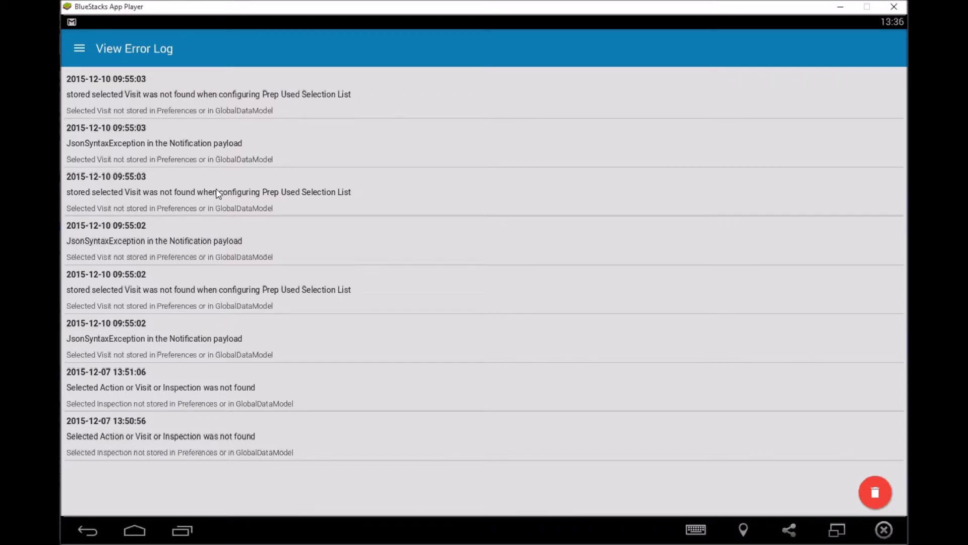
{"action": "left_click", "coordinate": [81, 48]}
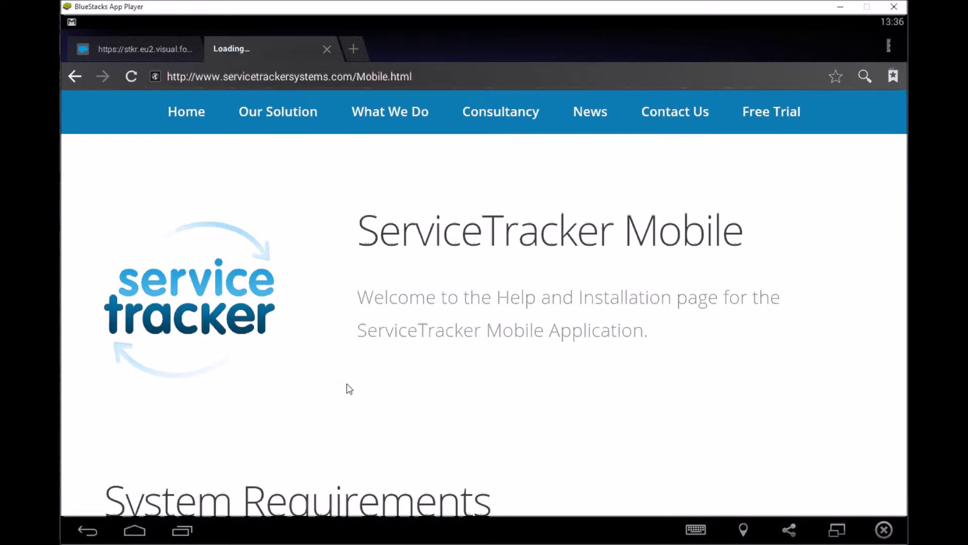
- Scroll through the ServiceTracker Mobile help page, then switch back to ServiceTracker via recent apps
{"action": "scroll", "coordinate": [357, 368], "scroll_direction": "down", "scroll_amount": 20}
{"action": "scroll", "coordinate": [357, 367], "scroll_direction": "down", "scroll_amount": 7}
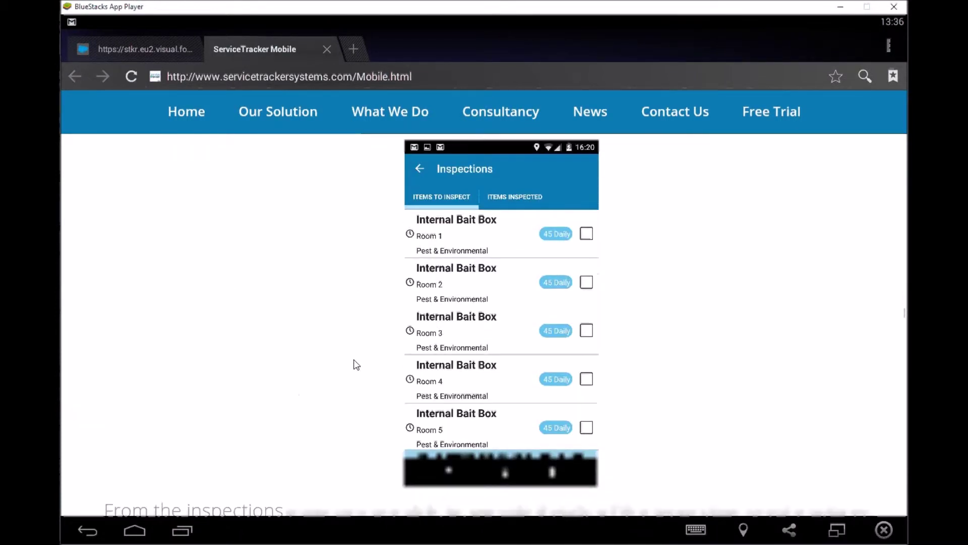
{"action": "scroll", "coordinate": [356, 366], "scroll_direction": "up", "scroll_amount": 5}
{"action": "scroll", "coordinate": [357, 364], "scroll_direction": "up", "scroll_amount": 10}
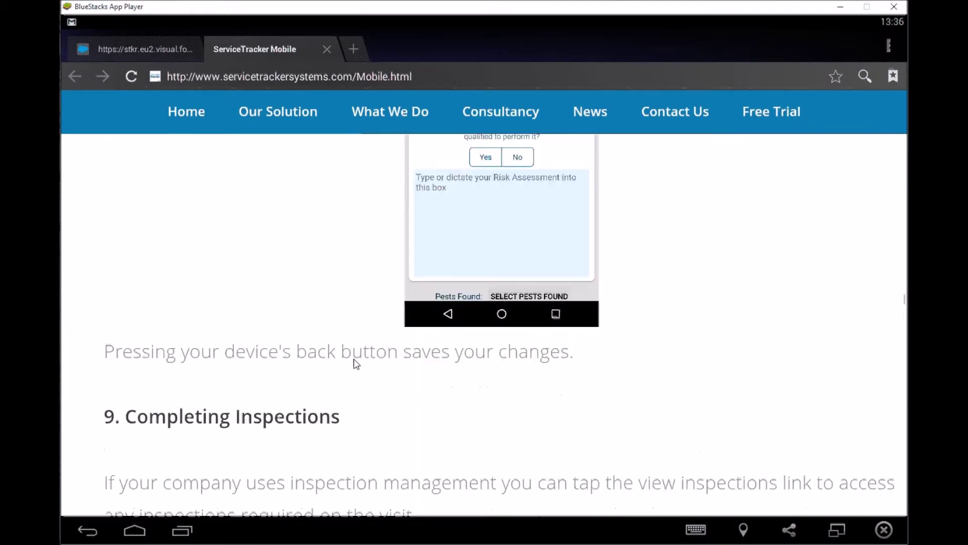
{"action": "scroll", "coordinate": [357, 365], "scroll_direction": "up", "scroll_amount": 12}
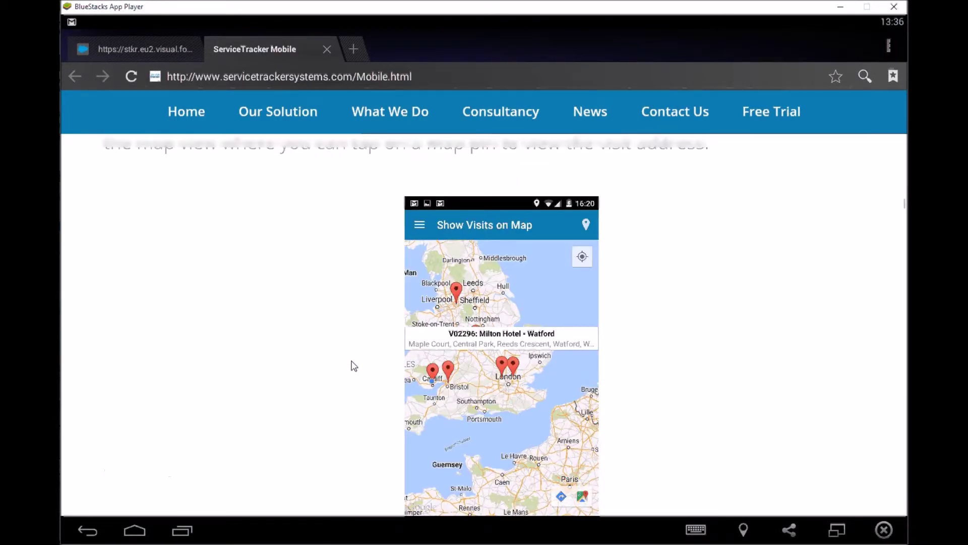
{"action": "scroll", "coordinate": [353, 362], "scroll_direction": "up", "scroll_amount": 12}
{"action": "scroll", "coordinate": [353, 376], "scroll_direction": "up", "scroll_amount": 8}
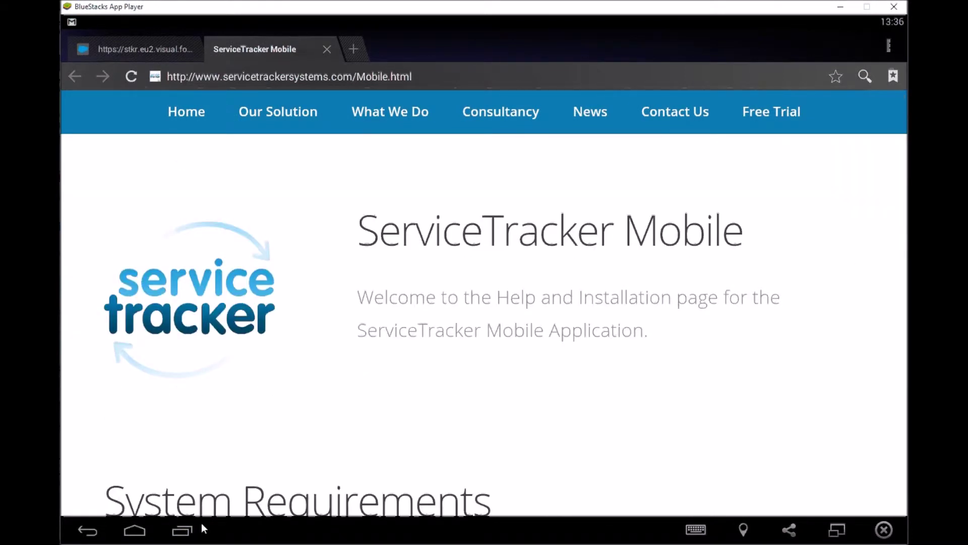
{"action": "left_click", "coordinate": [183, 530]}
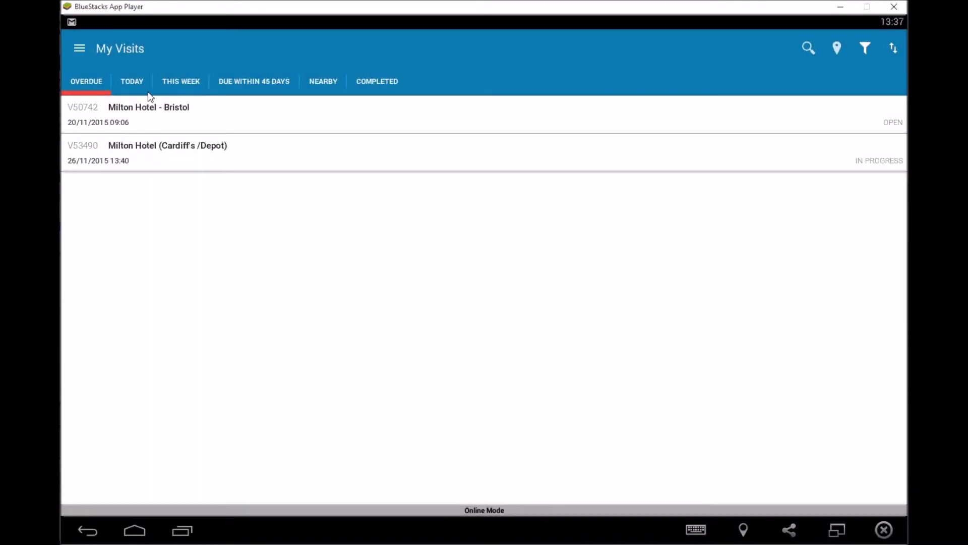
- Expand today's V54783 Outdoor Adventure visit and read its full description notes
{"action": "left_click", "coordinate": [136, 84]}
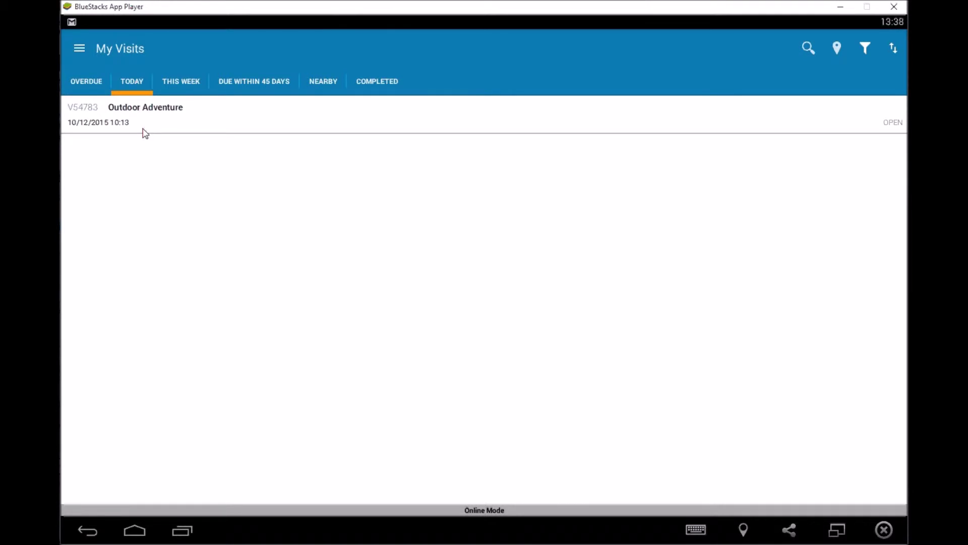
{"action": "left_click", "coordinate": [175, 126]}
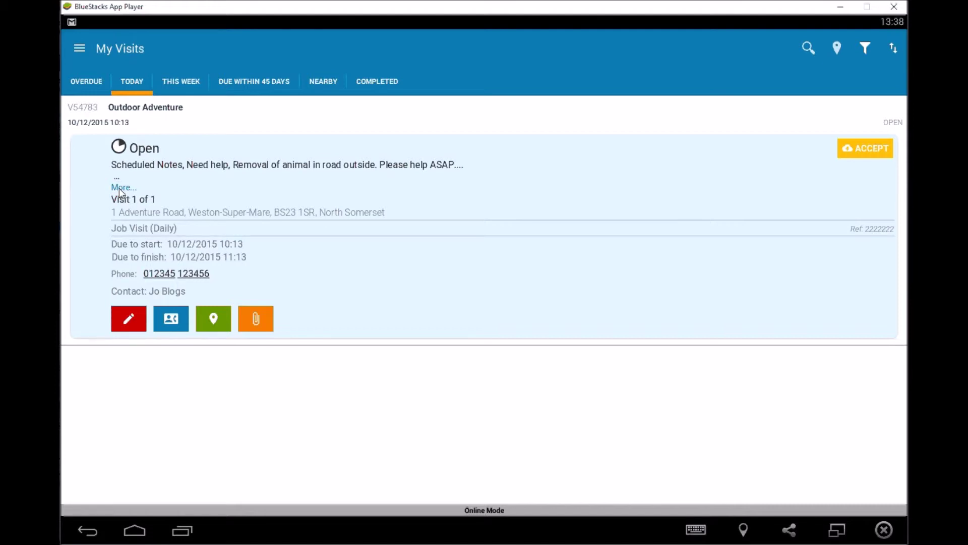
{"action": "left_click", "coordinate": [121, 188]}
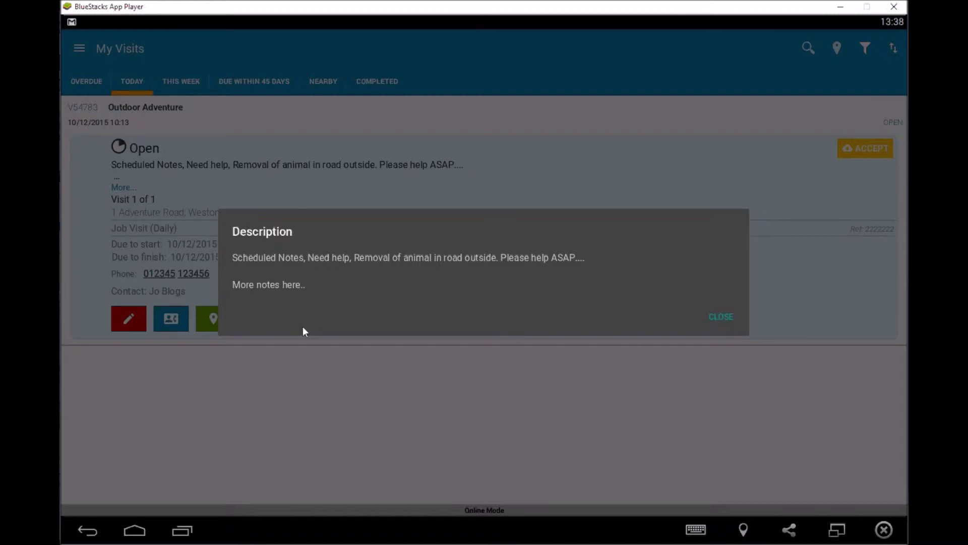
{"action": "left_click", "coordinate": [725, 315]}
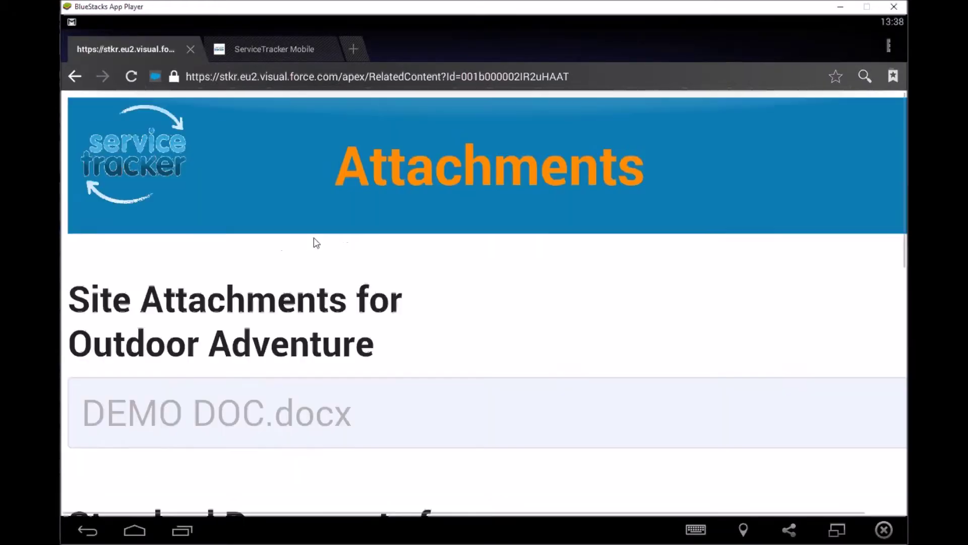
- Look through the Outdoor Adventure attachments, including DEMO DOC.docx, then switch back to ServiceTracker
{"action": "scroll", "coordinate": [314, 237], "scroll_direction": "down", "scroll_amount": 10}
{"action": "scroll", "coordinate": [240, 204], "scroll_direction": "up", "scroll_amount": 10}
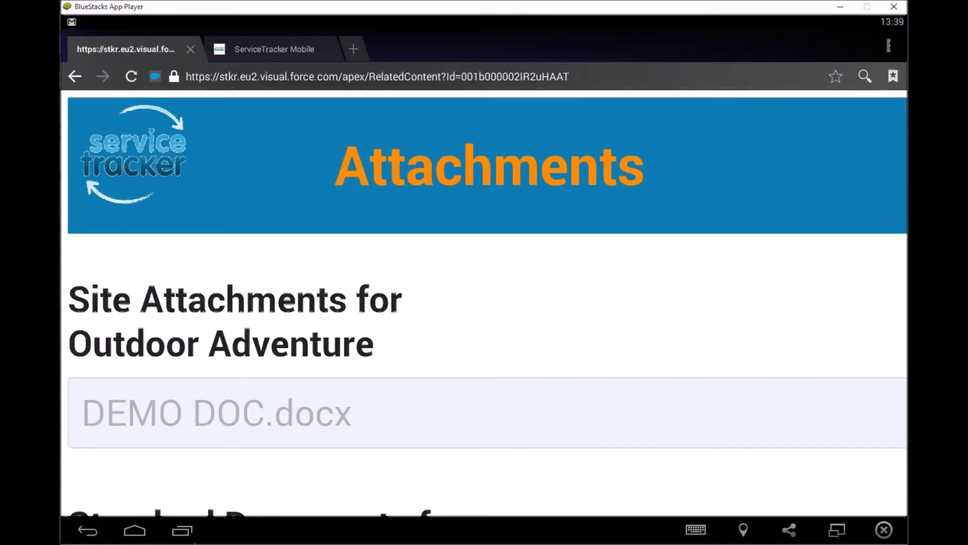
{"action": "left_click", "coordinate": [183, 530]}
{"action": "left_click", "coordinate": [643, 298]}
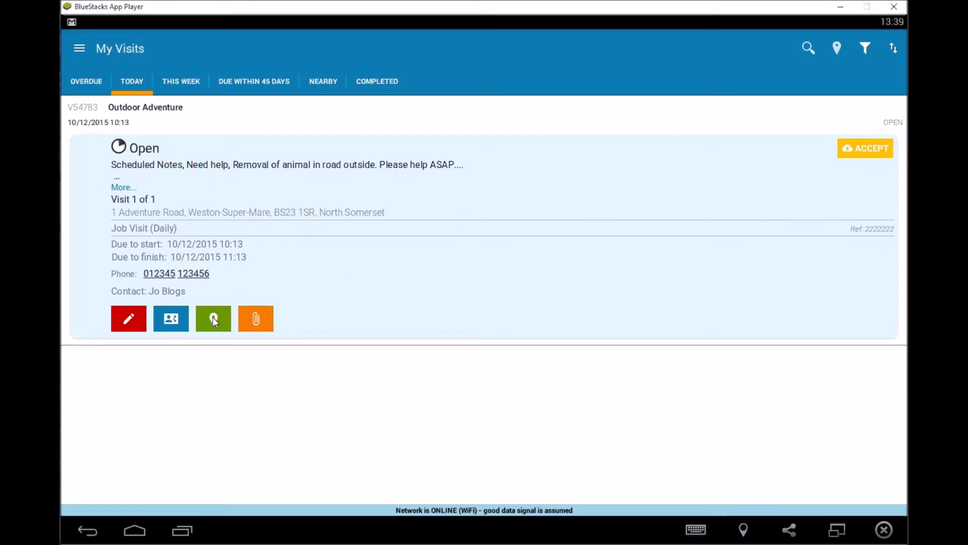
- Check the visit's location on the map, then expand the Outdoor Adventure visit in Today's list
{"action": "left_click", "coordinate": [213, 316]}
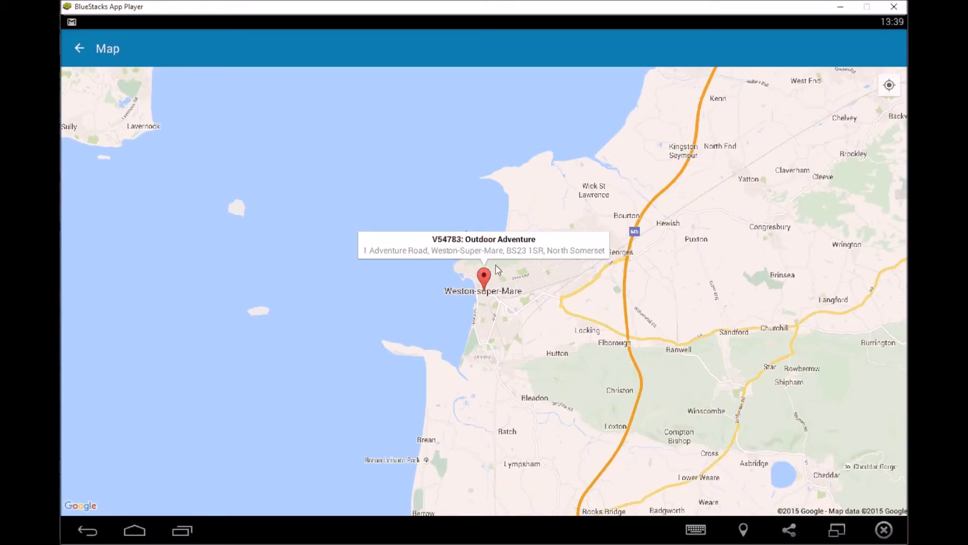
{"action": "left_click", "coordinate": [78, 48]}
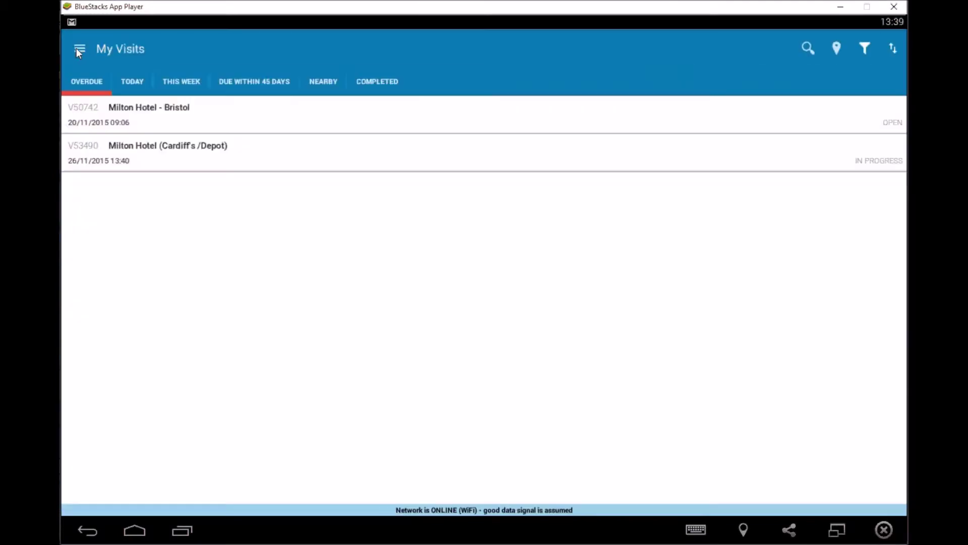
{"action": "left_click", "coordinate": [133, 81]}
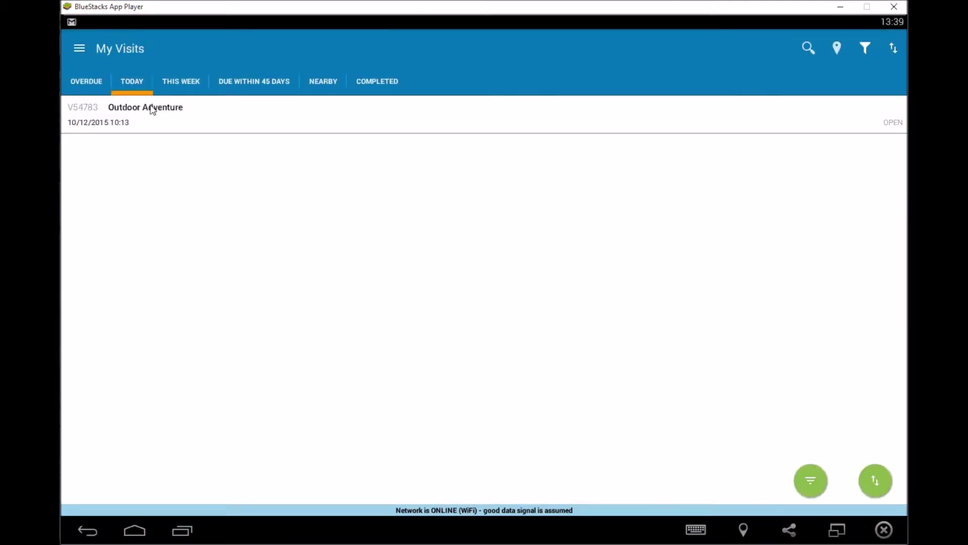
{"action": "left_click", "coordinate": [156, 123]}
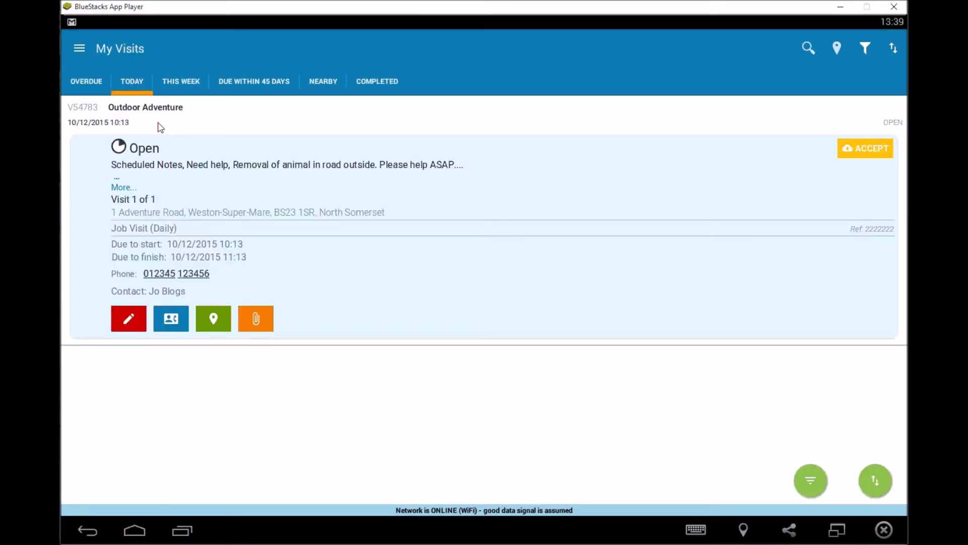
- Open the visit's contacts and start an e-mail to the first contact, then discard it
{"action": "left_click", "coordinate": [177, 316]}
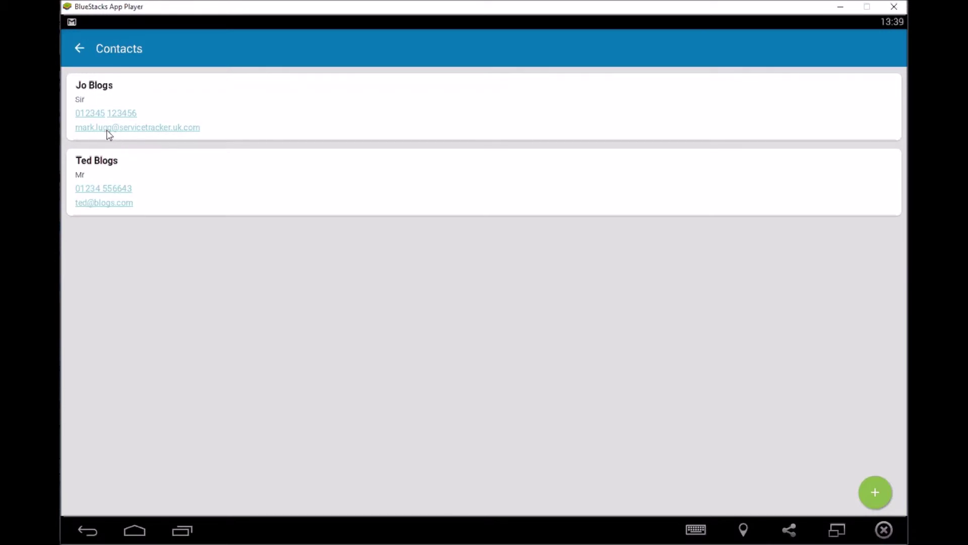
{"action": "left_click", "coordinate": [114, 132]}
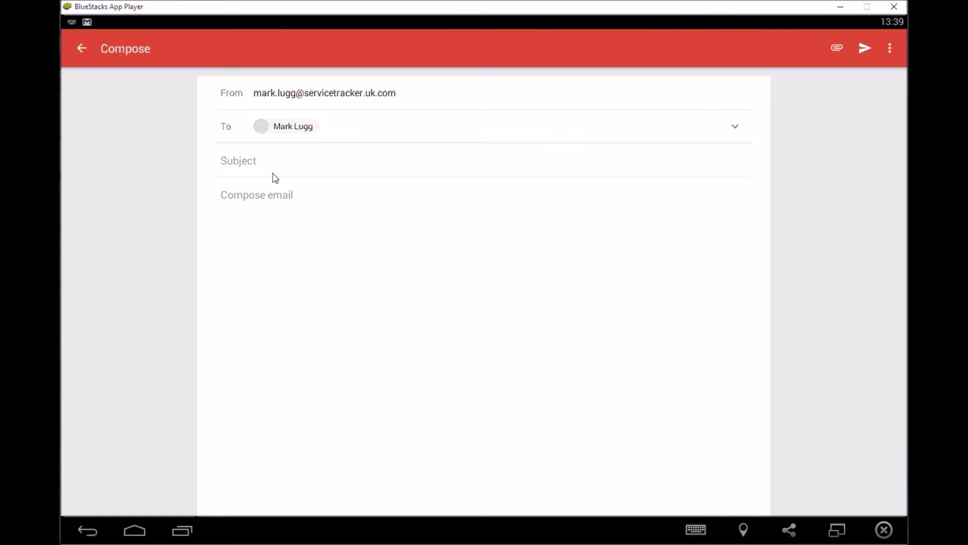
{"action": "left_click", "coordinate": [80, 51]}
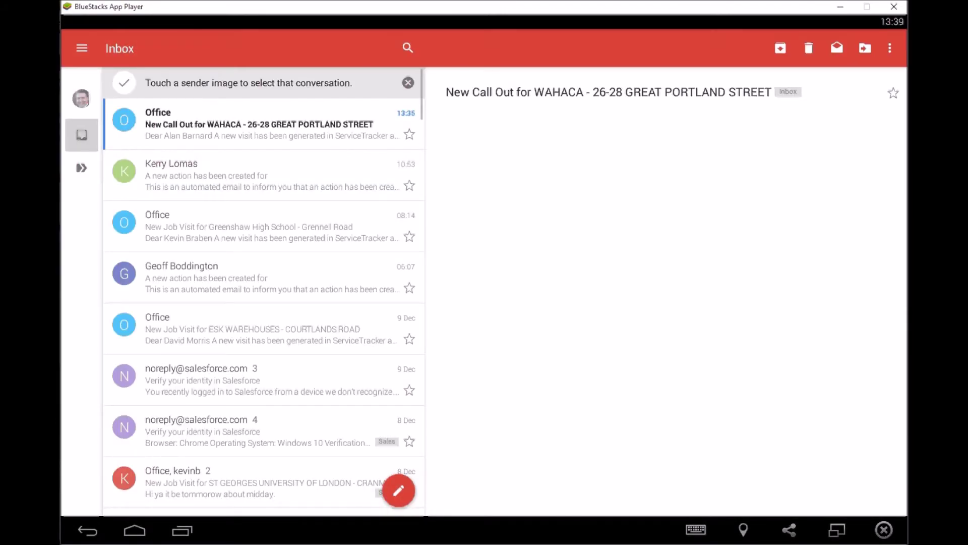
- Return to ServiceTracker and start a new contact, then cancel it without saving
{"action": "left_click", "coordinate": [182, 530]}
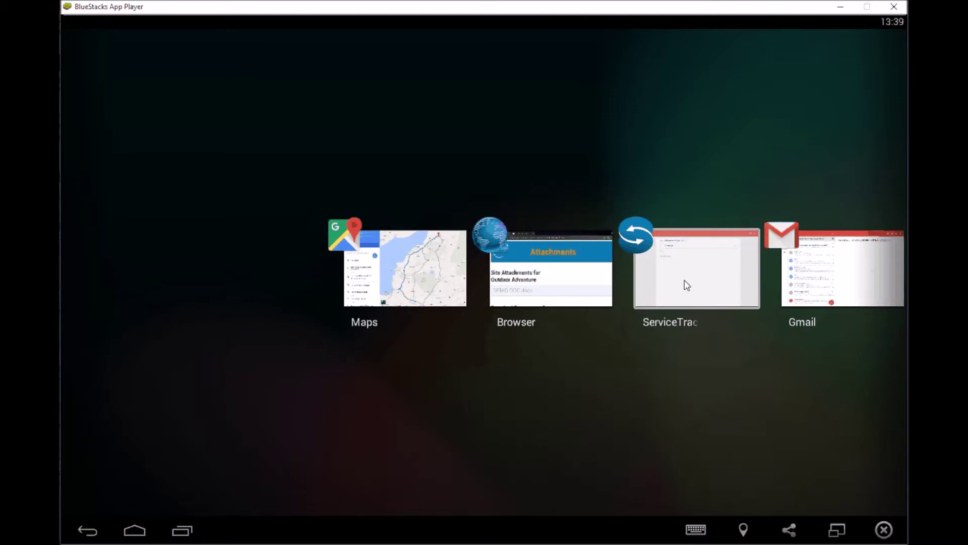
{"action": "left_click", "coordinate": [687, 285]}
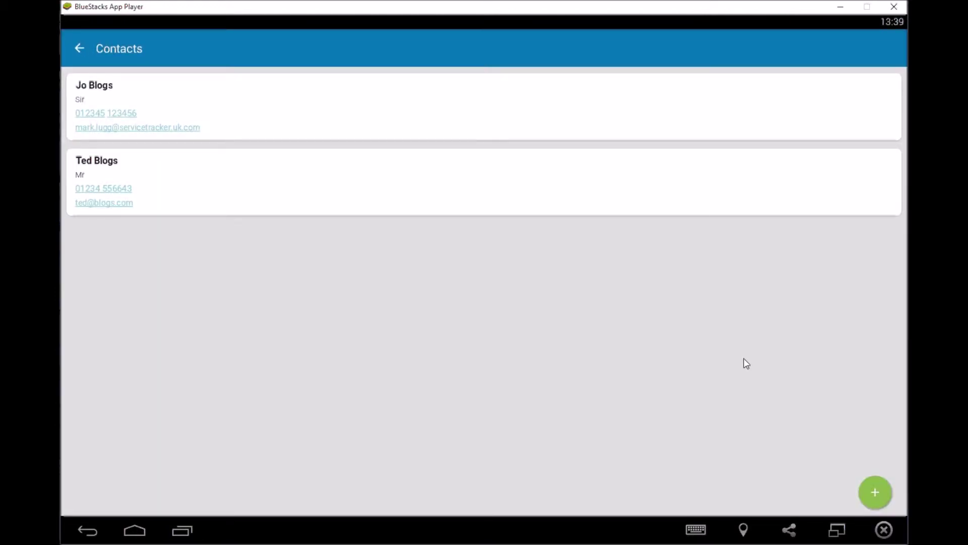
{"action": "left_click", "coordinate": [881, 488]}
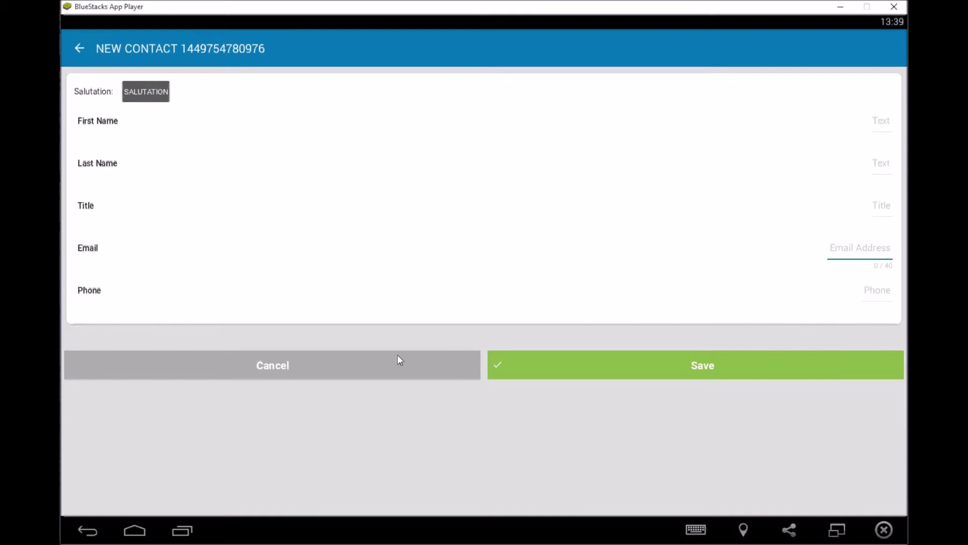
{"action": "left_click", "coordinate": [383, 365]}
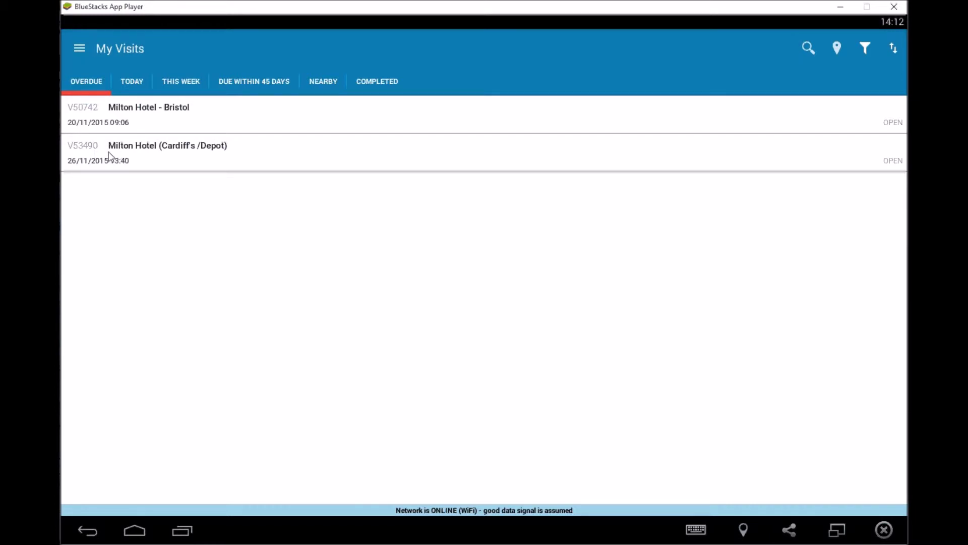
- Accept visit V53490, start the journey and record arrival, confirming each, then open its page
{"action": "left_click", "coordinate": [142, 161]}
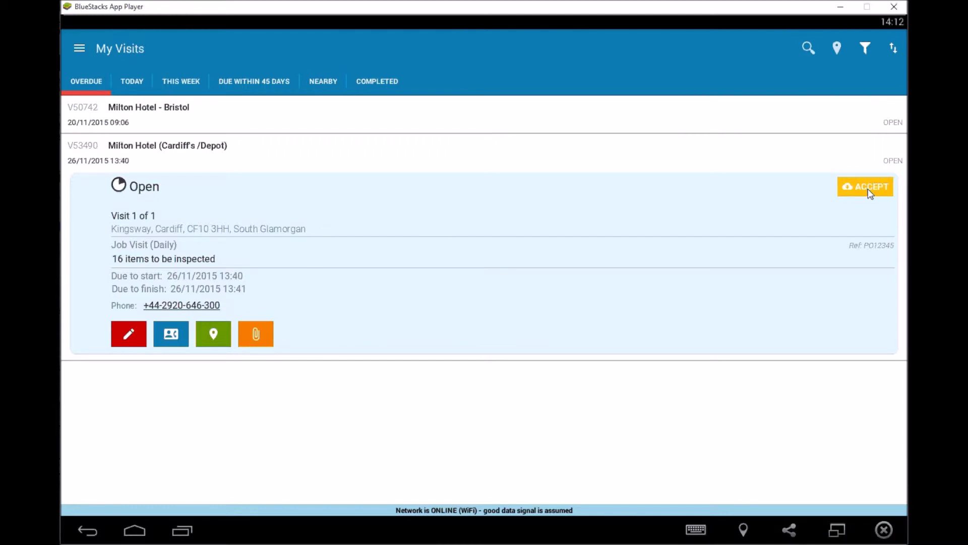
{"action": "left_click", "coordinate": [869, 190]}
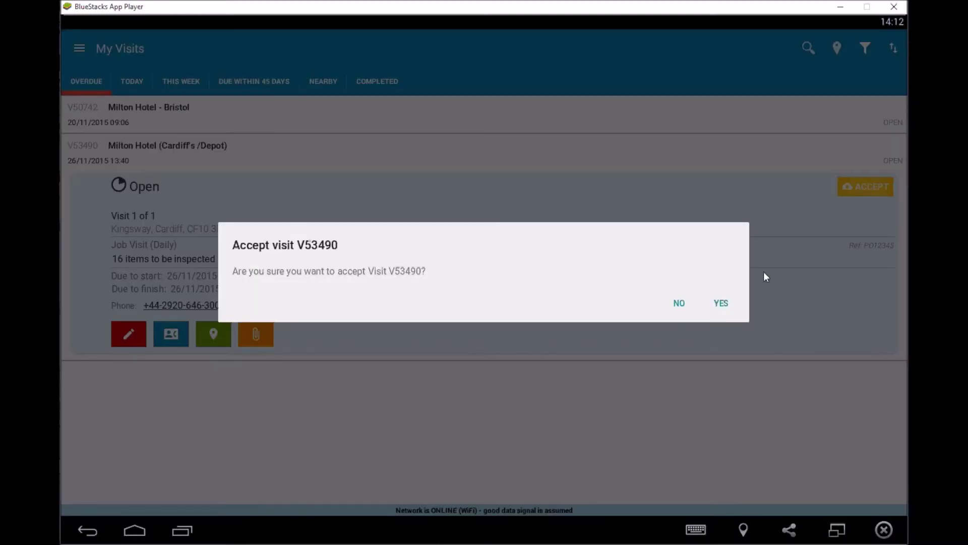
{"action": "left_click", "coordinate": [719, 302]}
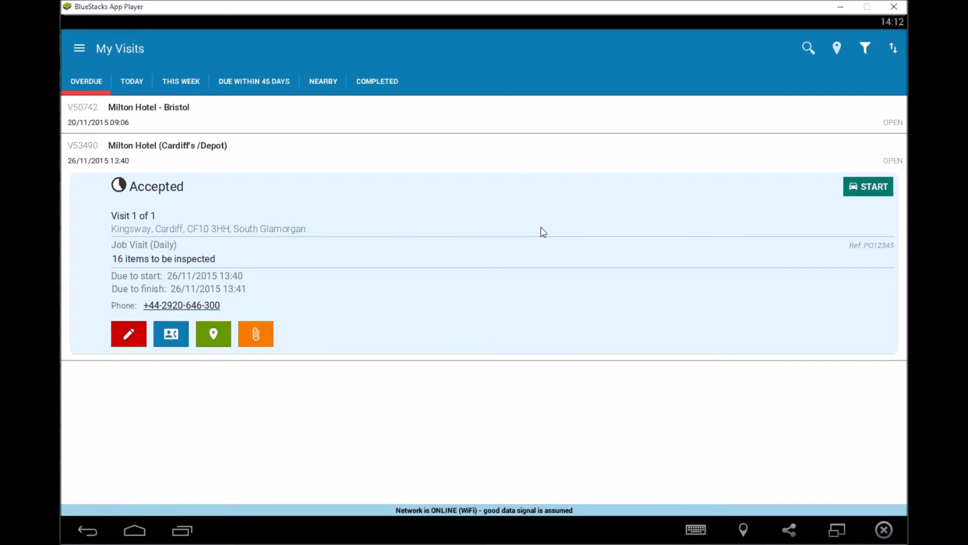
{"action": "left_click", "coordinate": [867, 184]}
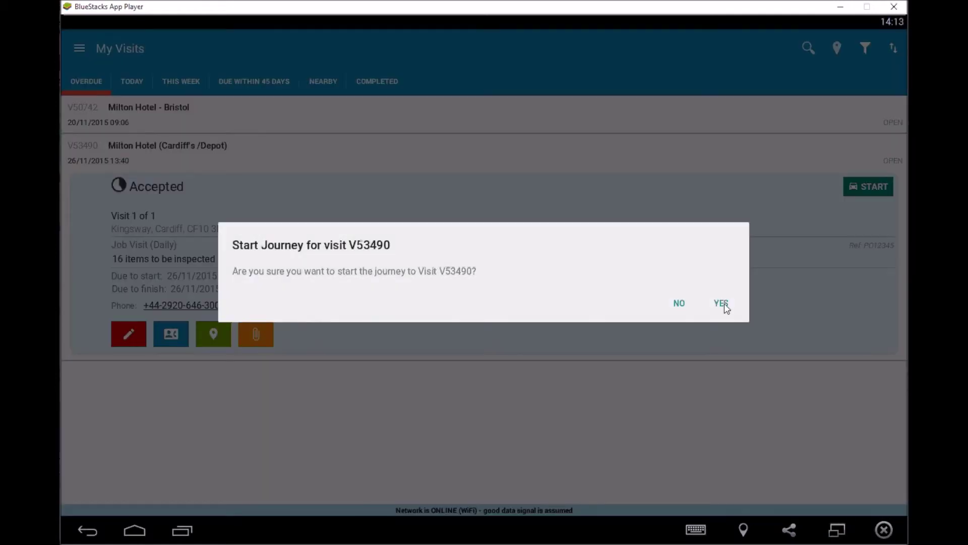
{"action": "left_click", "coordinate": [722, 303]}
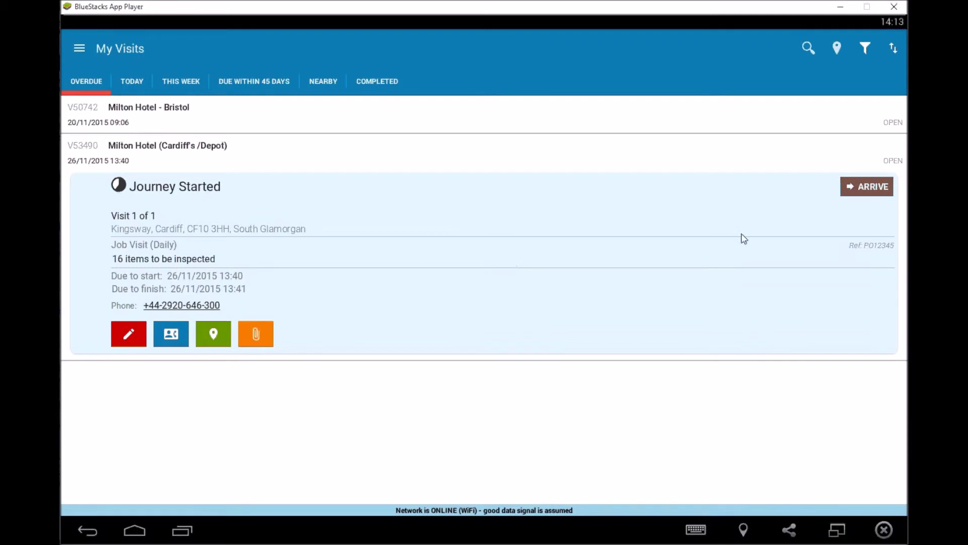
{"action": "left_click", "coordinate": [866, 195]}
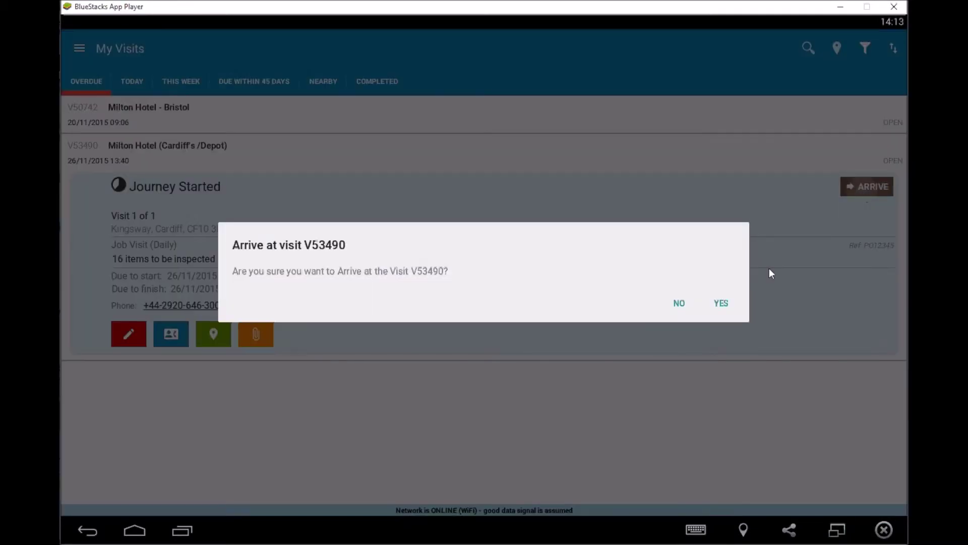
{"action": "left_click", "coordinate": [722, 304]}
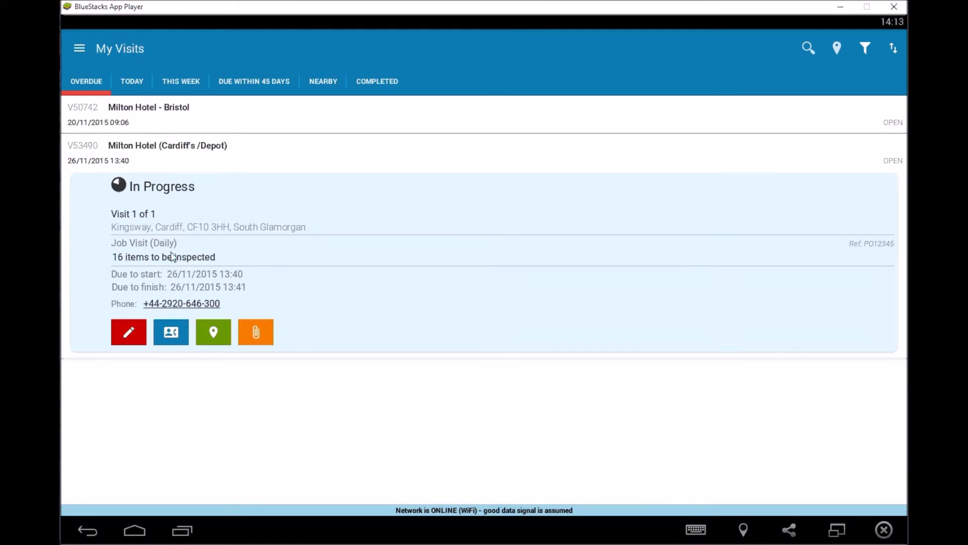
{"action": "left_click", "coordinate": [130, 333]}
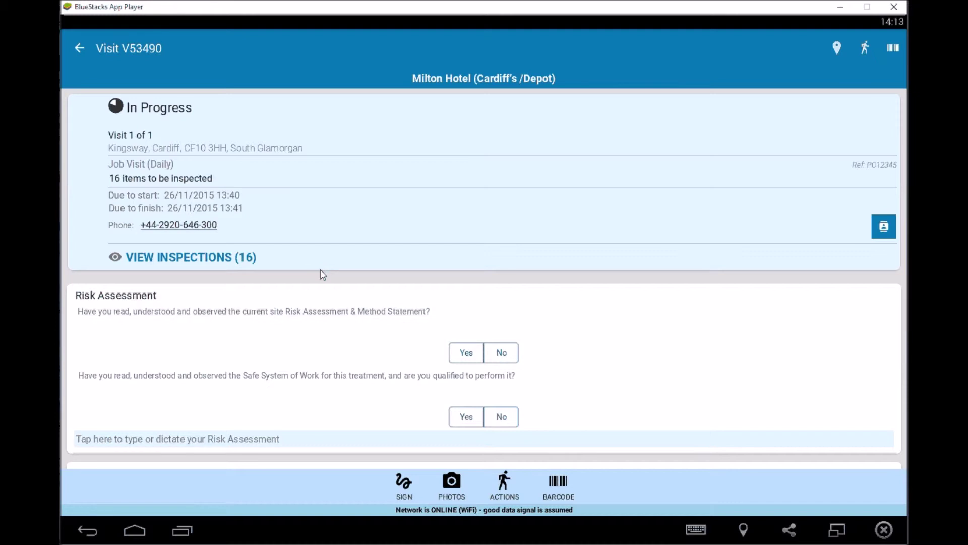
- Answer Yes on the Risk Assessment and close the written assessment entry without adding text
{"action": "scroll", "coordinate": [322, 275], "scroll_direction": "down", "scroll_amount": 10}
{"action": "scroll", "coordinate": [320, 275], "scroll_direction": "up", "scroll_amount": 10}
{"action": "left_click", "coordinate": [466, 354]}
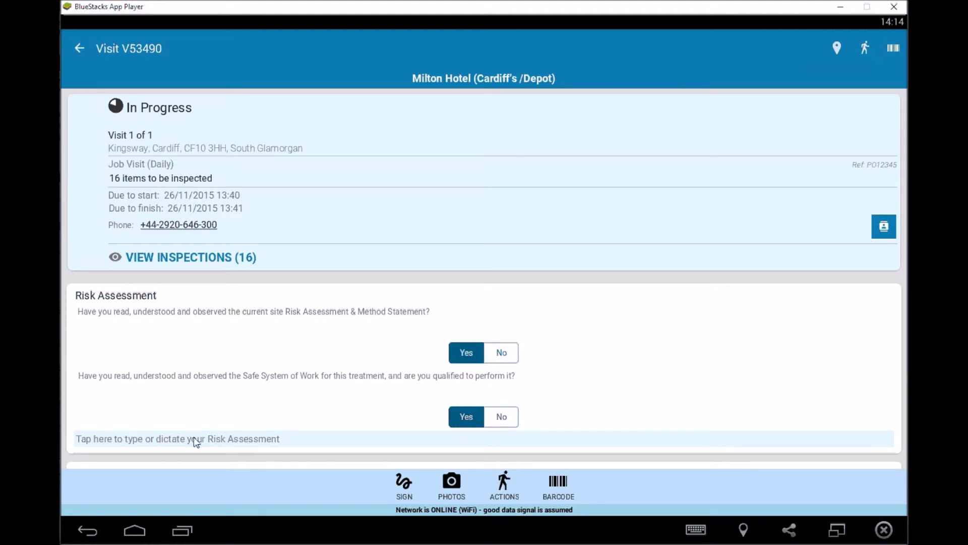
{"action": "left_click", "coordinate": [134, 444]}
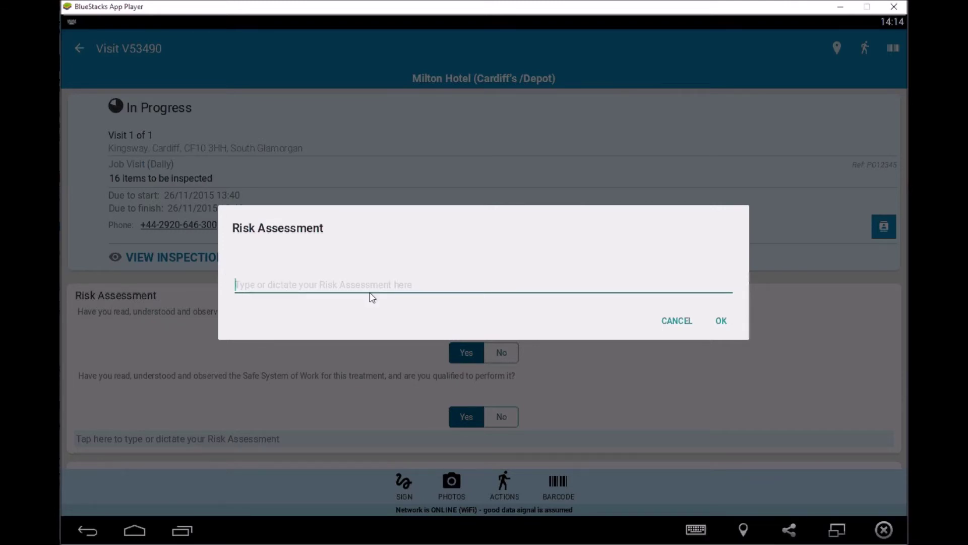
{"action": "left_click", "coordinate": [721, 321]}
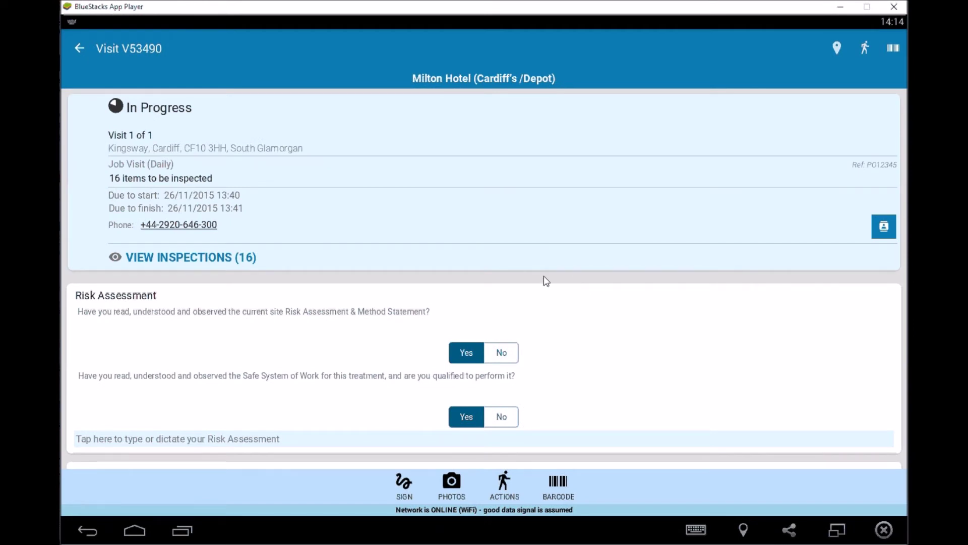
{"action": "scroll", "coordinate": [367, 301], "scroll_direction": "down", "scroll_amount": 3}
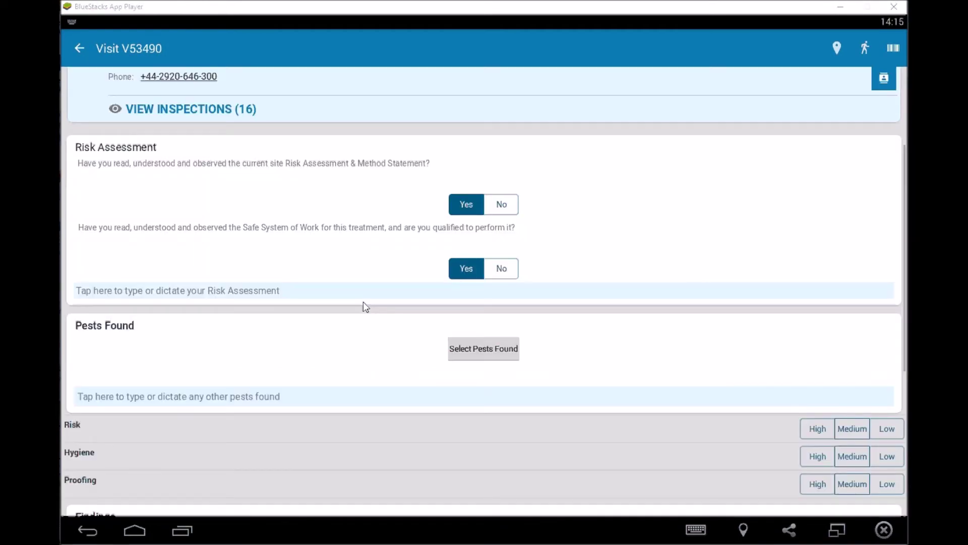
{"action": "scroll", "coordinate": [363, 301], "scroll_direction": "down", "scroll_amount": 5}
{"action": "scroll", "coordinate": [335, 262], "scroll_direction": "up", "scroll_amount": 10}
{"action": "scroll", "coordinate": [335, 261], "scroll_direction": "down", "scroll_amount": 10}
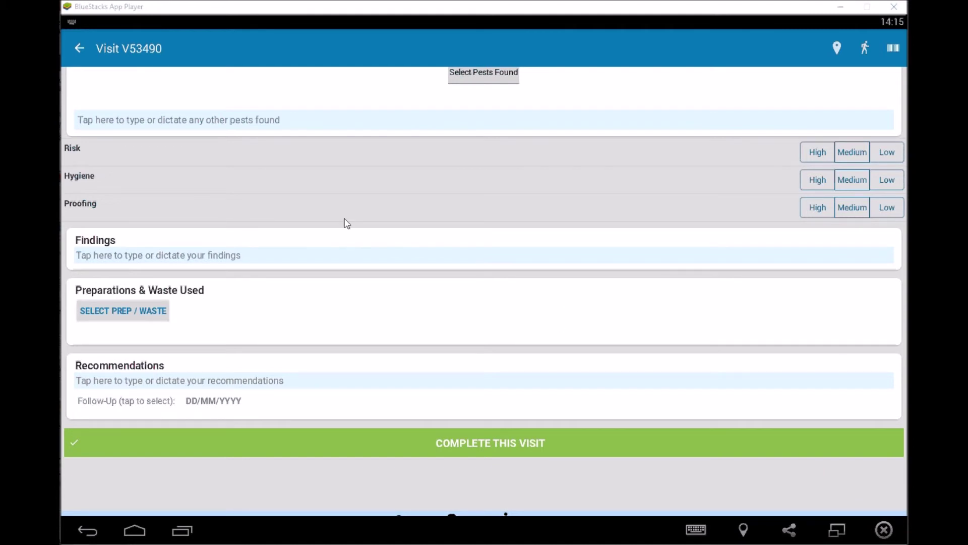
{"action": "scroll", "coordinate": [565, 121], "scroll_direction": "up", "scroll_amount": 10}
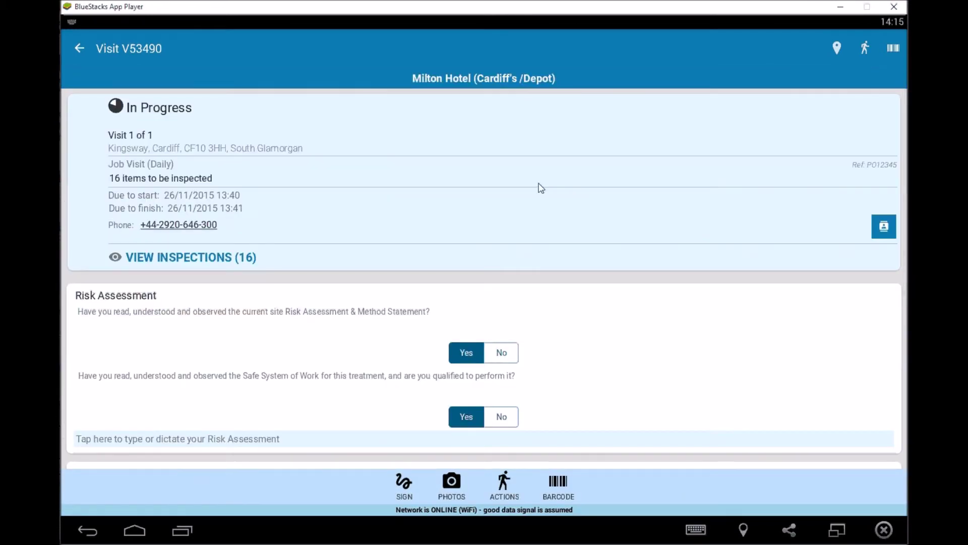
{"action": "scroll", "coordinate": [383, 236], "scroll_direction": "down", "scroll_amount": 10}
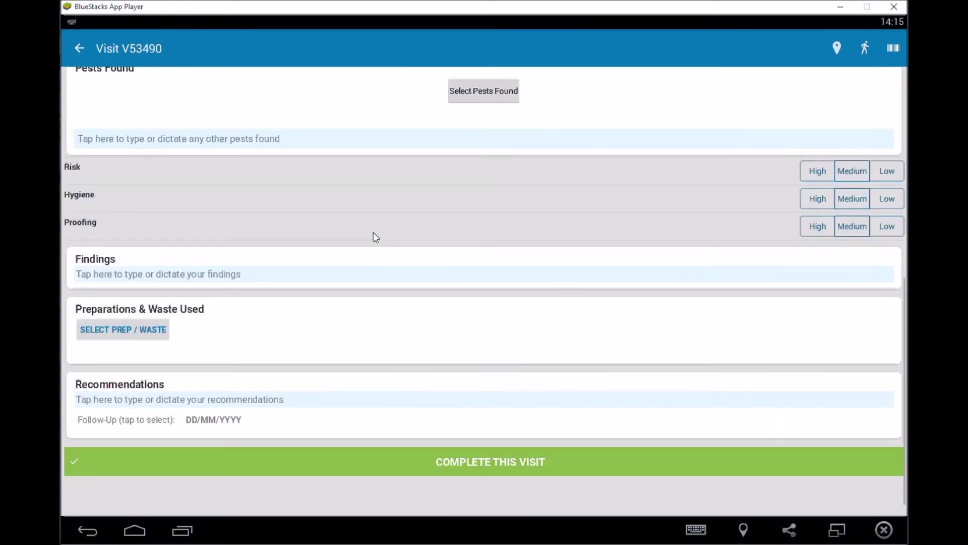
{"action": "scroll", "coordinate": [376, 237], "scroll_direction": "down", "scroll_amount": 1}
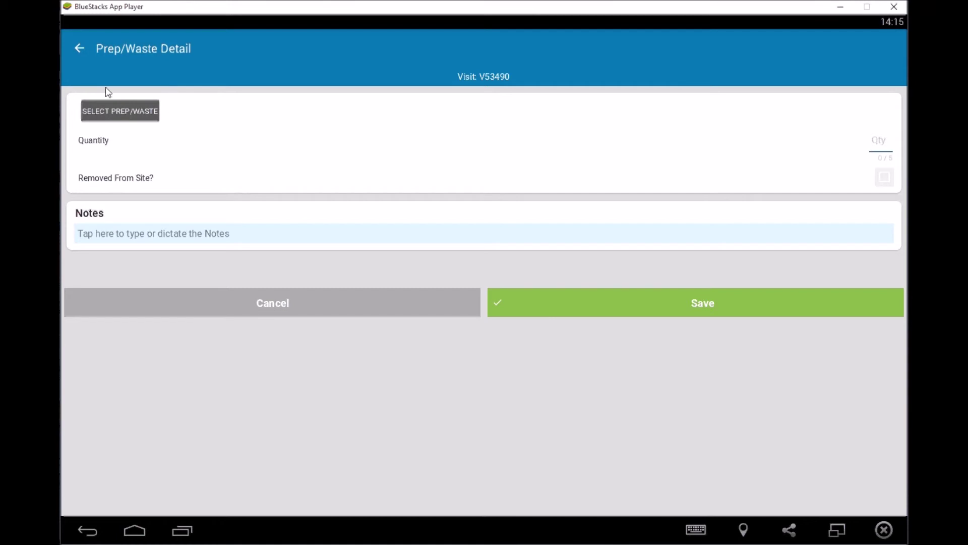
{"action": "left_click", "coordinate": [79, 45]}
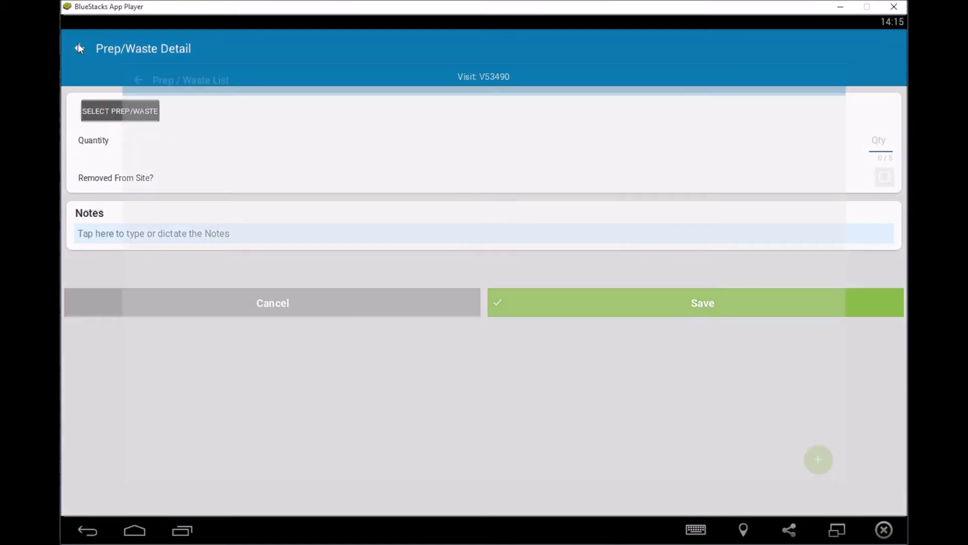
{"action": "left_click", "coordinate": [80, 48]}
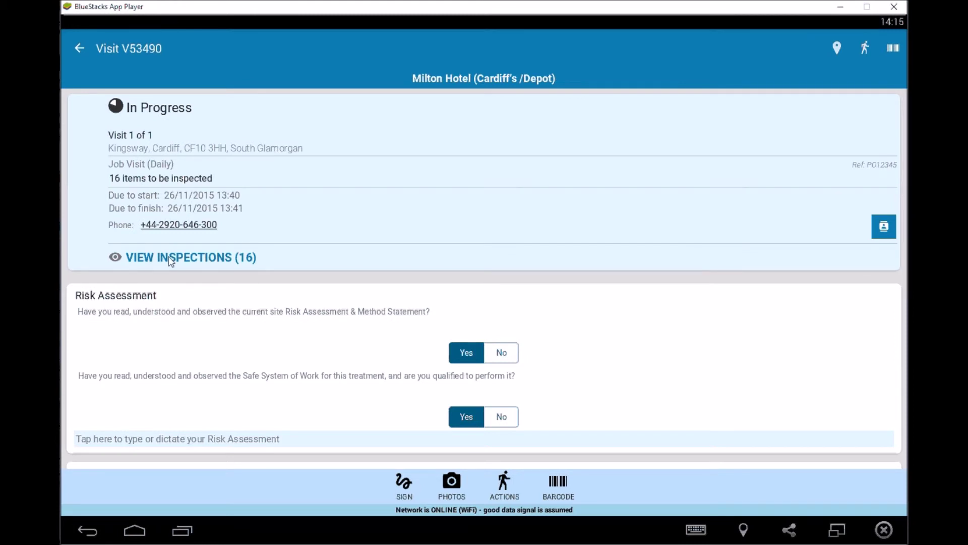
- Open the Room 3 Internal Bait Box (I016933) from the inspections and view its analysis list
{"action": "left_click", "coordinate": [191, 257]}
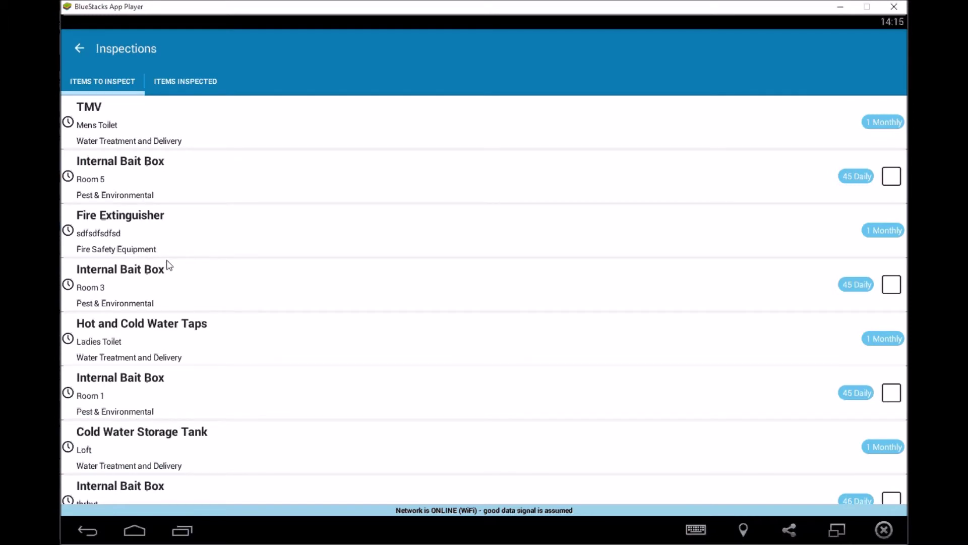
{"action": "left_click", "coordinate": [198, 278]}
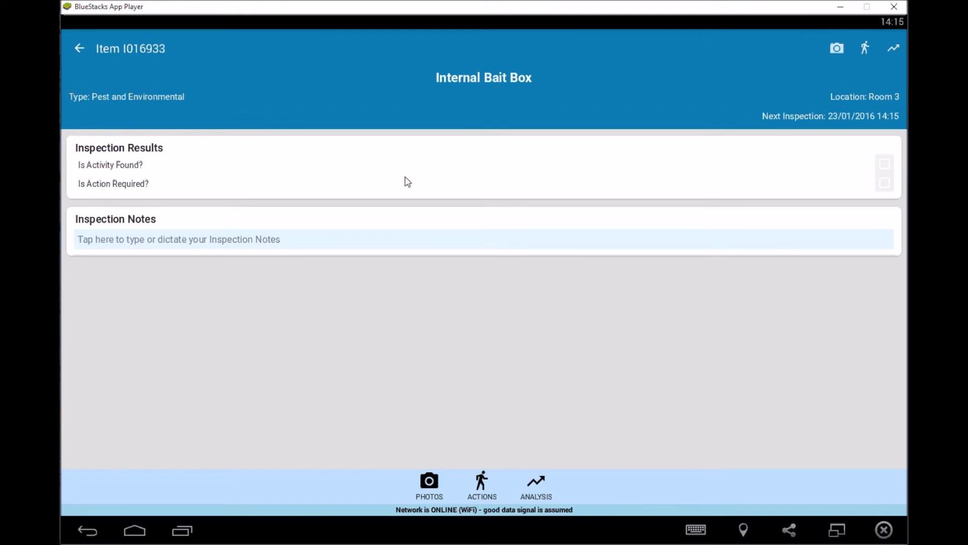
{"action": "left_click", "coordinate": [537, 486]}
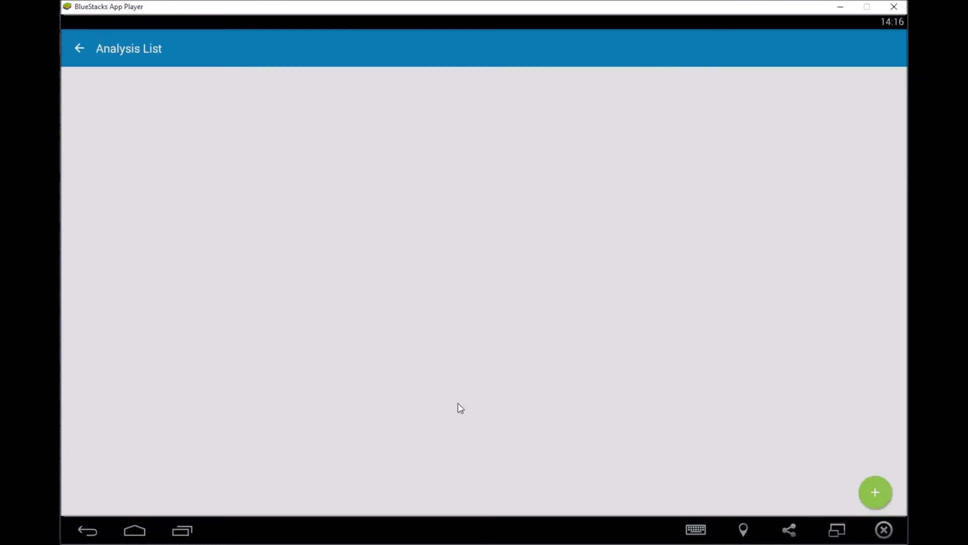
- Save a new Pigeon analysis with activity Nesting and quantity 6 for the bait box
{"action": "left_click", "coordinate": [875, 492]}
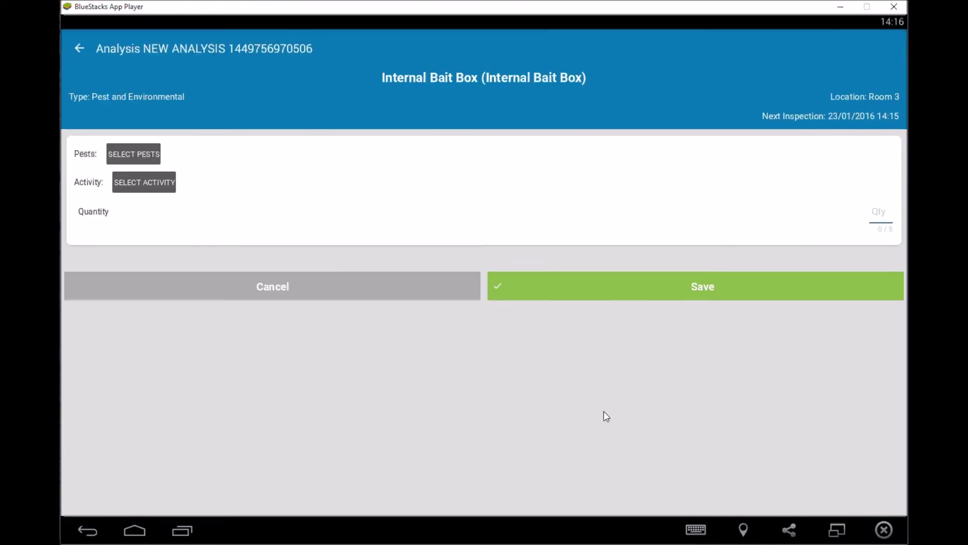
{"action": "left_click", "coordinate": [124, 160]}
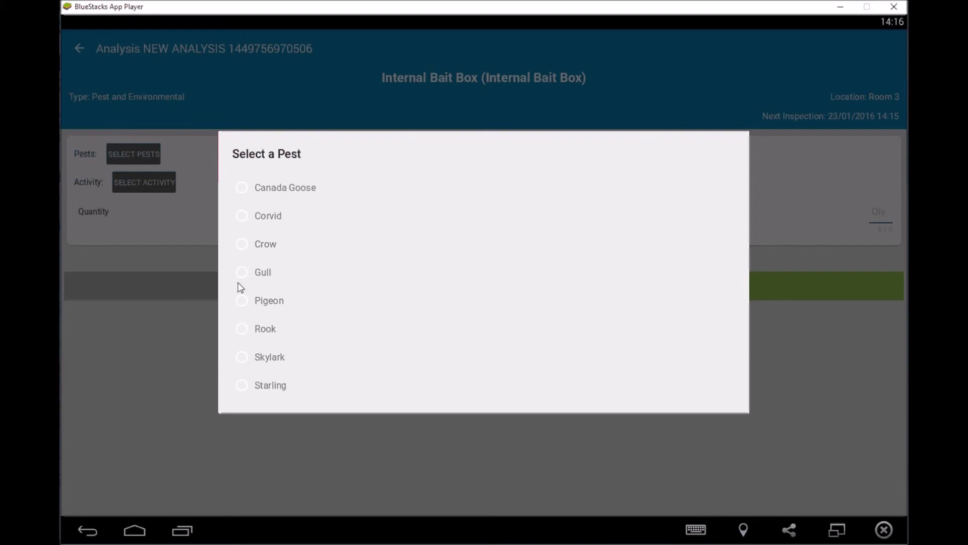
{"action": "left_click", "coordinate": [243, 301]}
{"action": "left_click", "coordinate": [126, 177]}
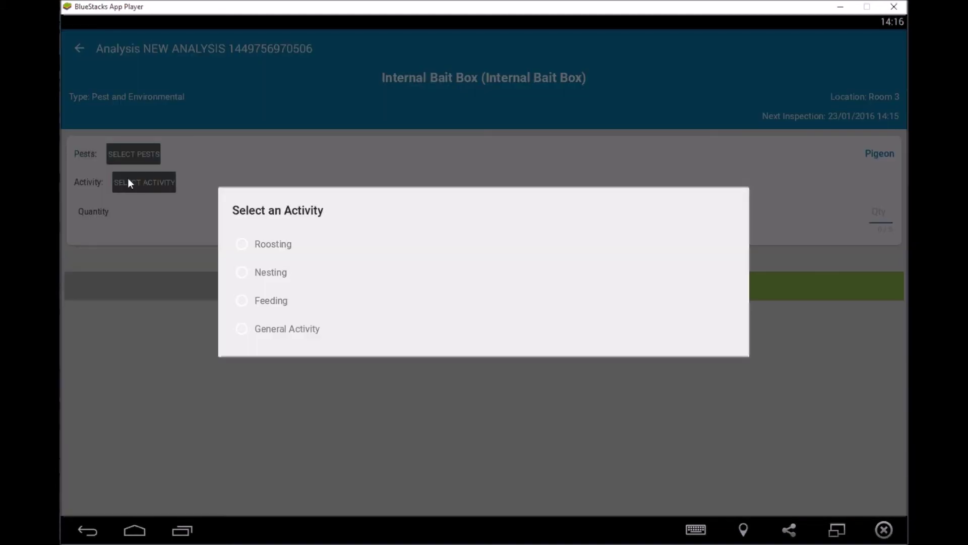
{"action": "left_click", "coordinate": [246, 274]}
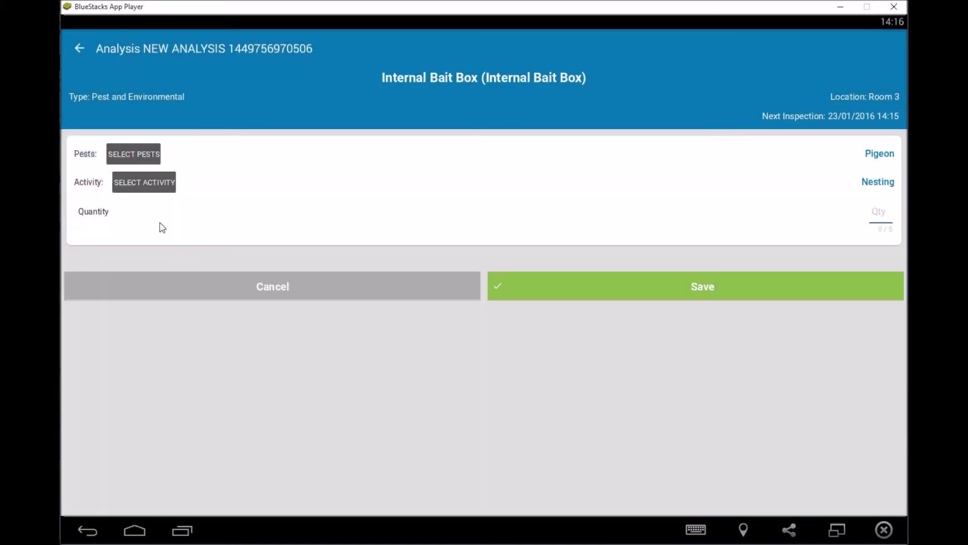
{"action": "left_click", "coordinate": [874, 220]}
{"action": "type", "text": "6"}
{"action": "left_click", "coordinate": [667, 288]}
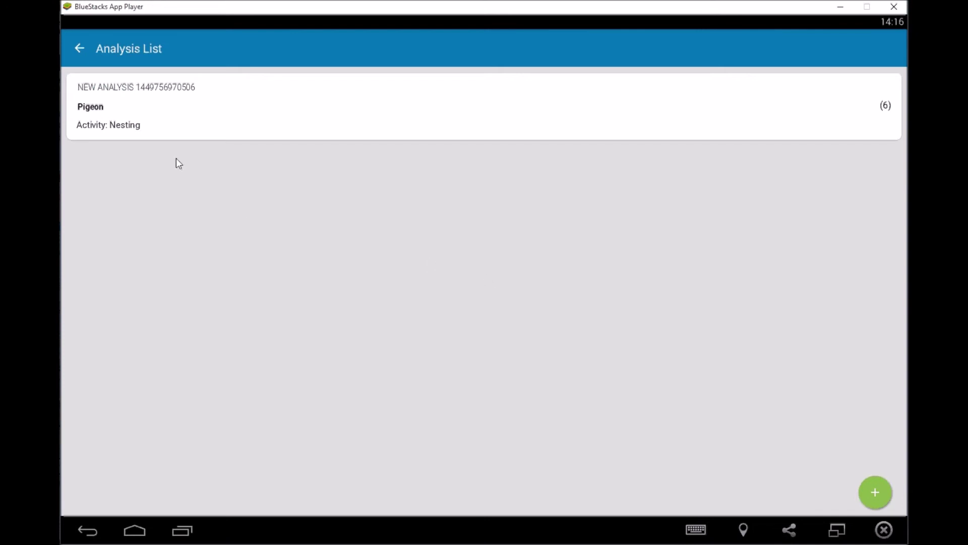
{"action": "left_click", "coordinate": [78, 49]}
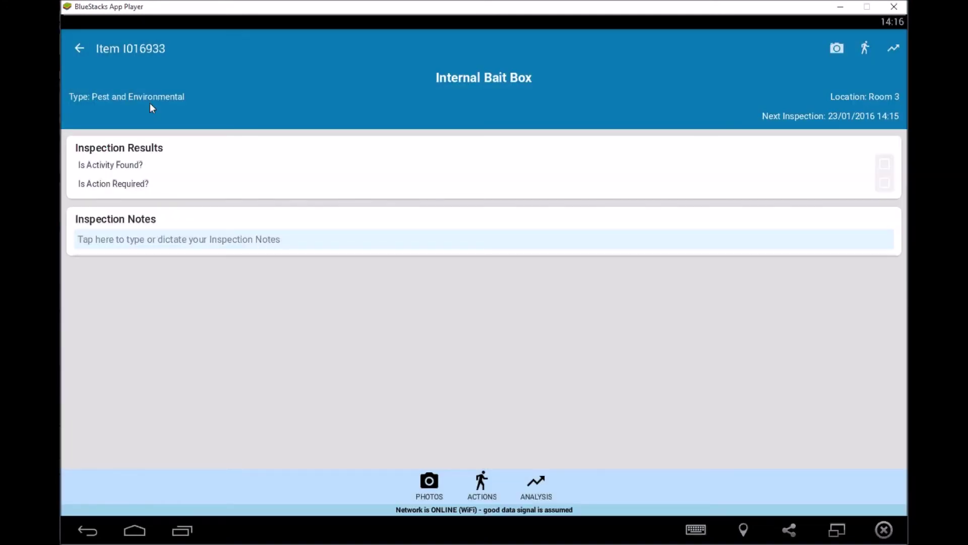
- Open the TMV item I016930 in the Mens Toilet, look through its form, and return to Inspections
{"action": "left_click", "coordinate": [80, 48]}
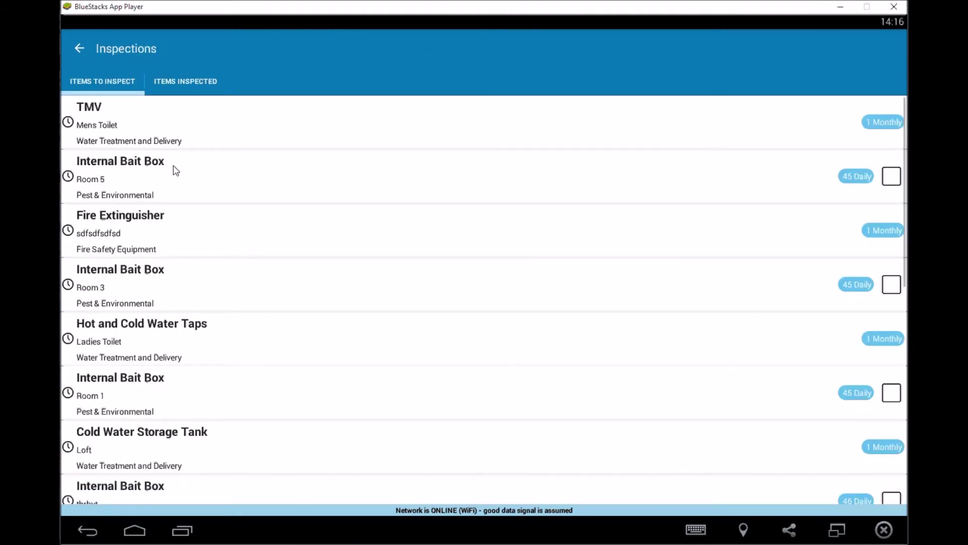
{"action": "left_click", "coordinate": [152, 130]}
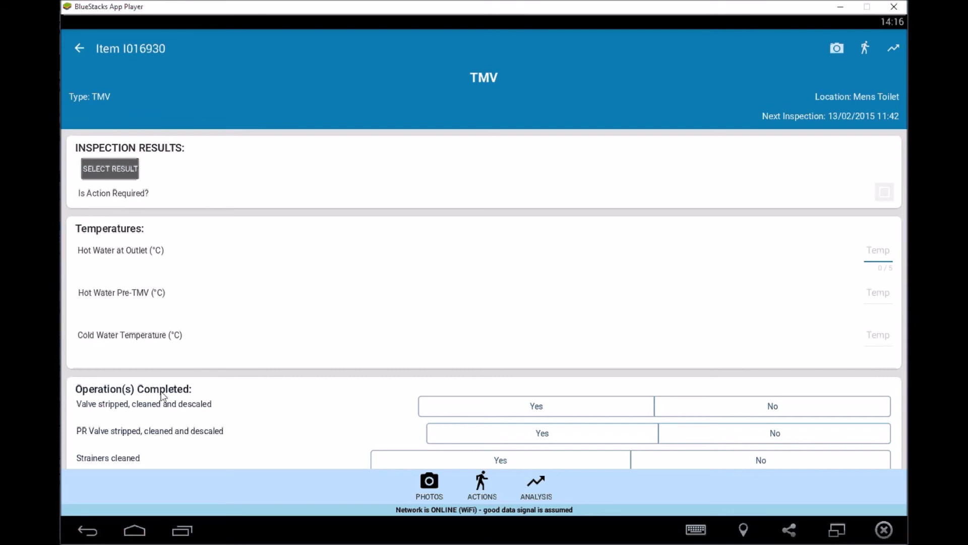
{"action": "scroll", "coordinate": [149, 191], "scroll_direction": "down", "scroll_amount": 5}
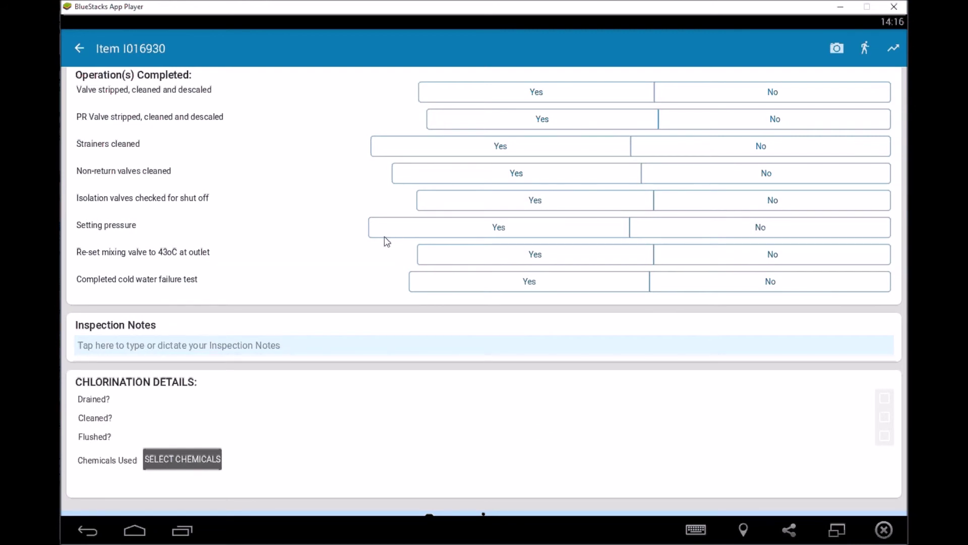
{"action": "scroll", "coordinate": [386, 240], "scroll_direction": "down", "scroll_amount": 1}
{"action": "scroll", "coordinate": [388, 237], "scroll_direction": "up", "scroll_amount": 5}
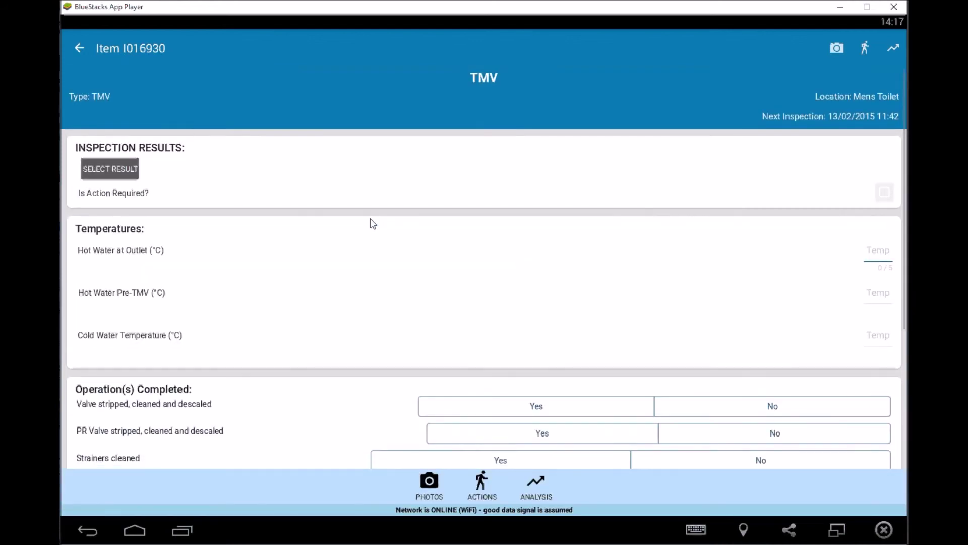
{"action": "left_click", "coordinate": [79, 48]}
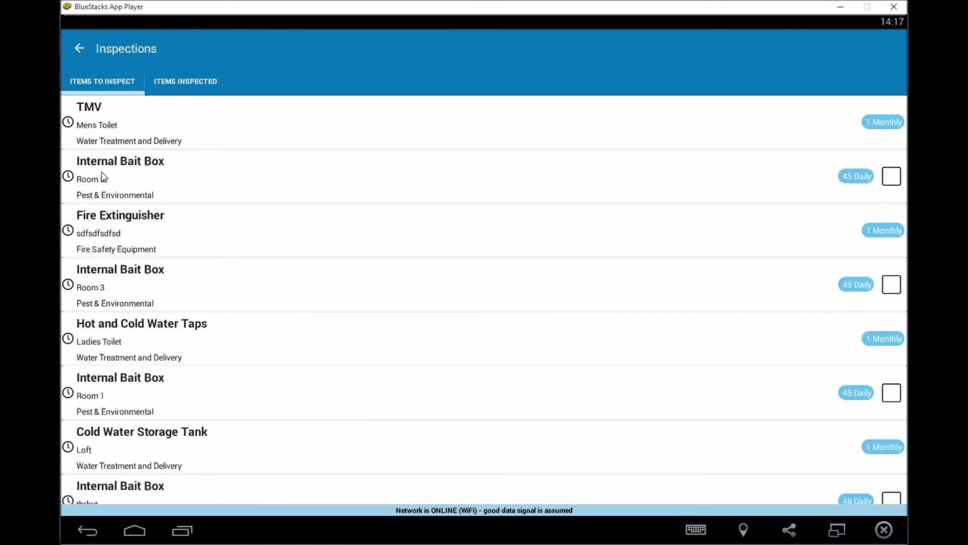
- Mark action required on the Room 3 bait box, tick Room 1's bait box inspected, and check Items Inspected
{"action": "left_click", "coordinate": [149, 286]}
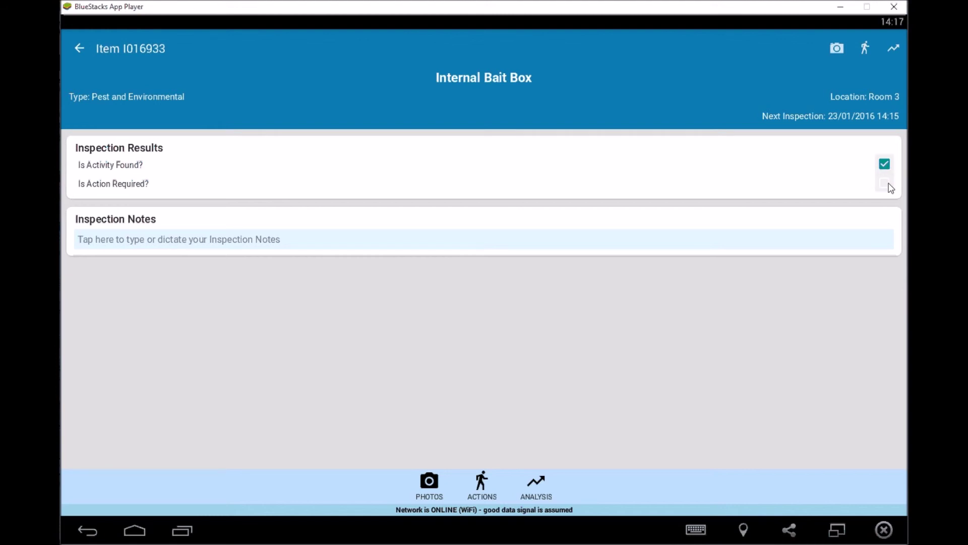
{"action": "left_click", "coordinate": [884, 183]}
{"action": "left_click", "coordinate": [79, 49]}
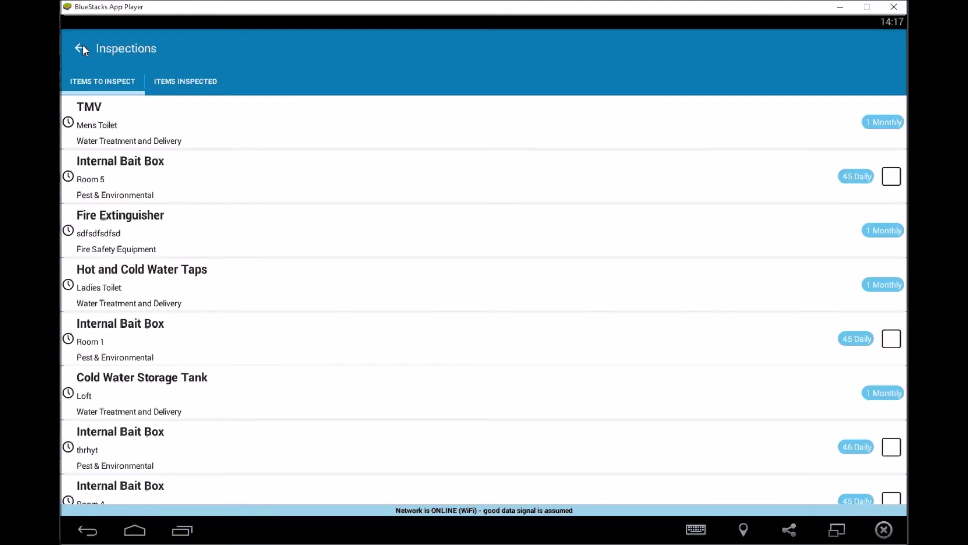
{"action": "left_click", "coordinate": [900, 342]}
{"action": "left_click", "coordinate": [159, 82]}
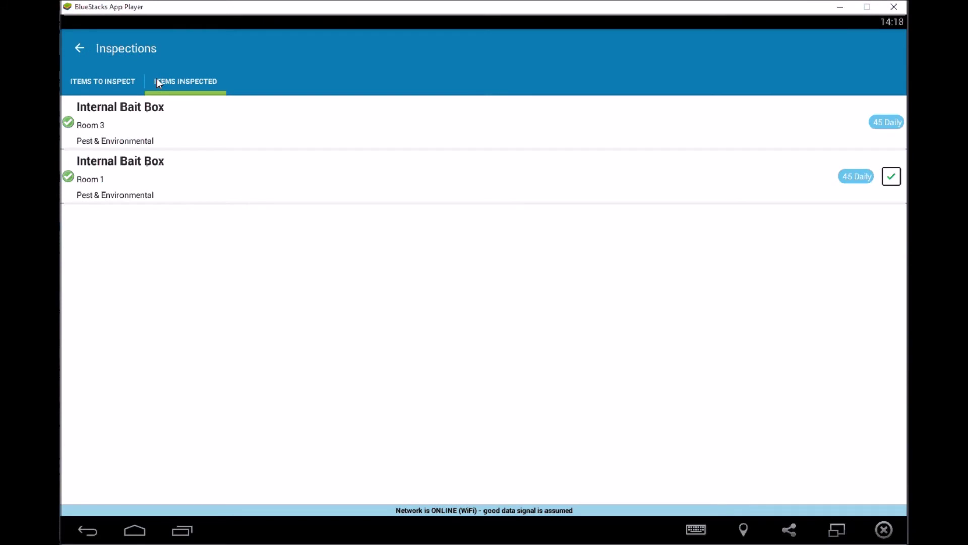
{"action": "left_click", "coordinate": [107, 81]}
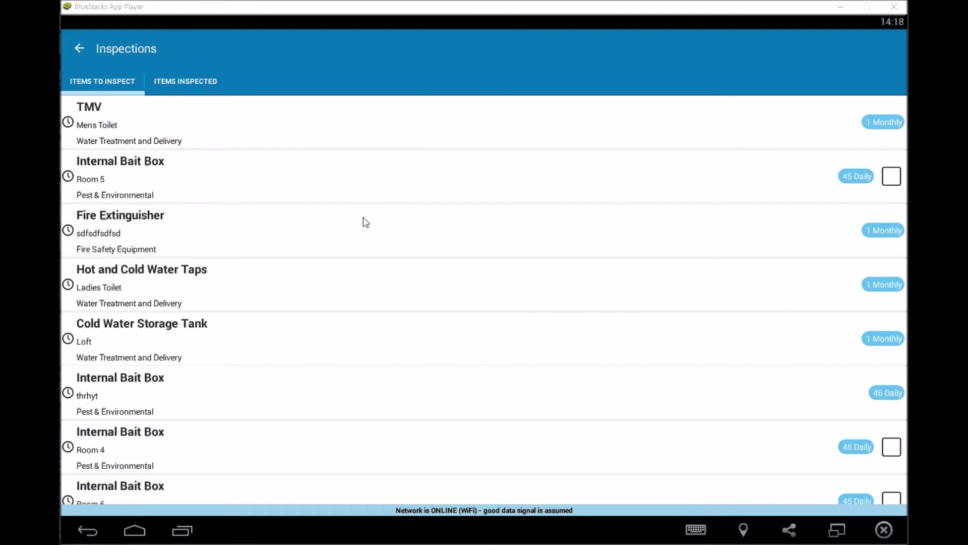
- Draw a signature for visit V53490 and save it with the signer's name
{"action": "left_click", "coordinate": [81, 48]}
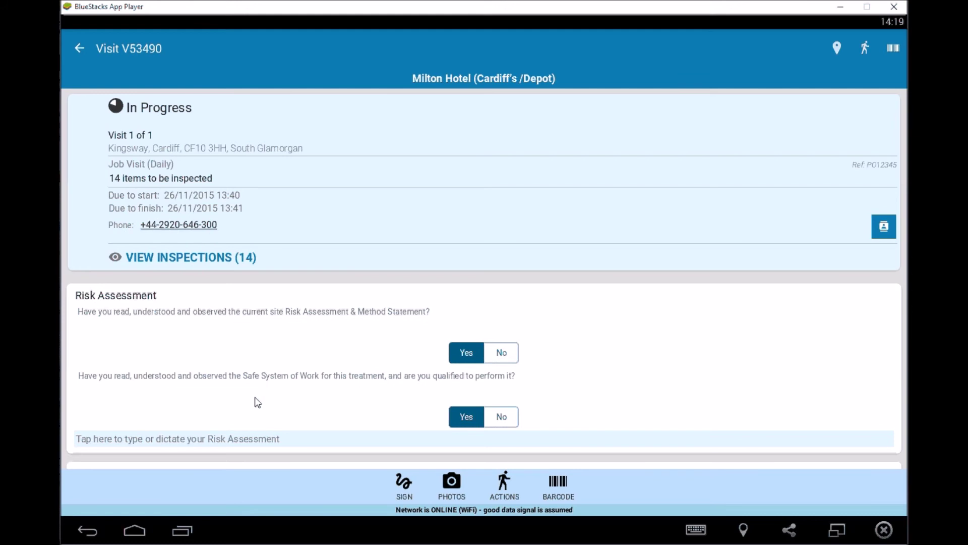
{"action": "scroll", "coordinate": [255, 396], "scroll_direction": "down", "scroll_amount": 5}
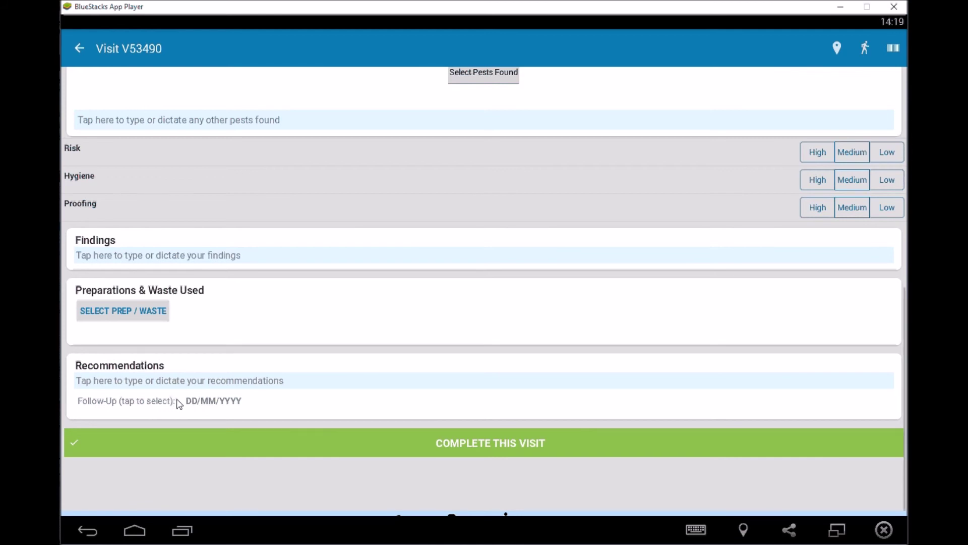
{"action": "scroll", "coordinate": [177, 402], "scroll_direction": "up", "scroll_amount": 5}
{"action": "left_click", "coordinate": [404, 492]}
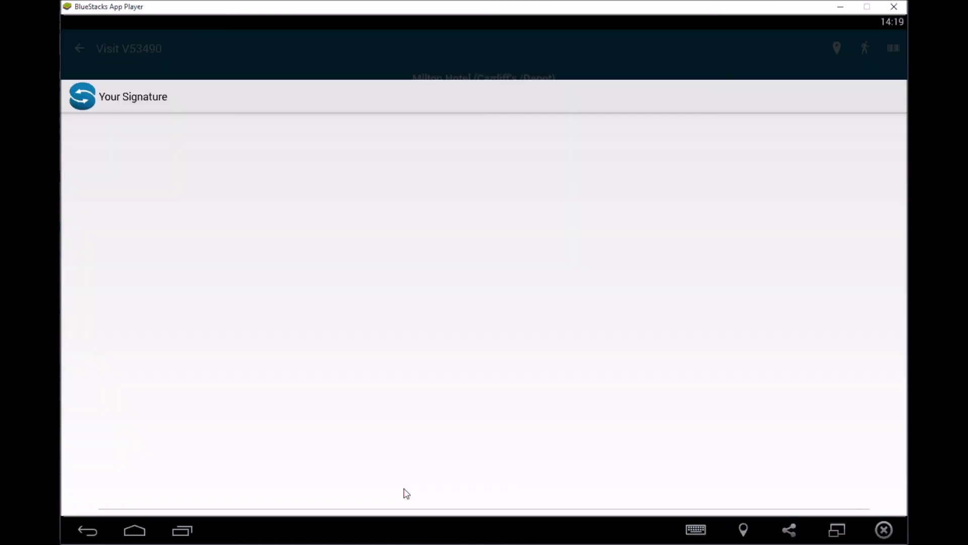
{"action": "left_click_drag", "start_coordinate": [99, 275], "coordinate": [321, 175]}
{"action": "mouse_move", "coordinate": [99, 318]}
{"action": "left_mouse_down"}
{"action": "mouse_move", "coordinate": [410, 281]}
{"action": "mouse_move", "coordinate": [705, 217]}
{"action": "left_mouse_up"}
{"action": "left_click_drag", "start_coordinate": [597, 212], "coordinate": [758, 210]}
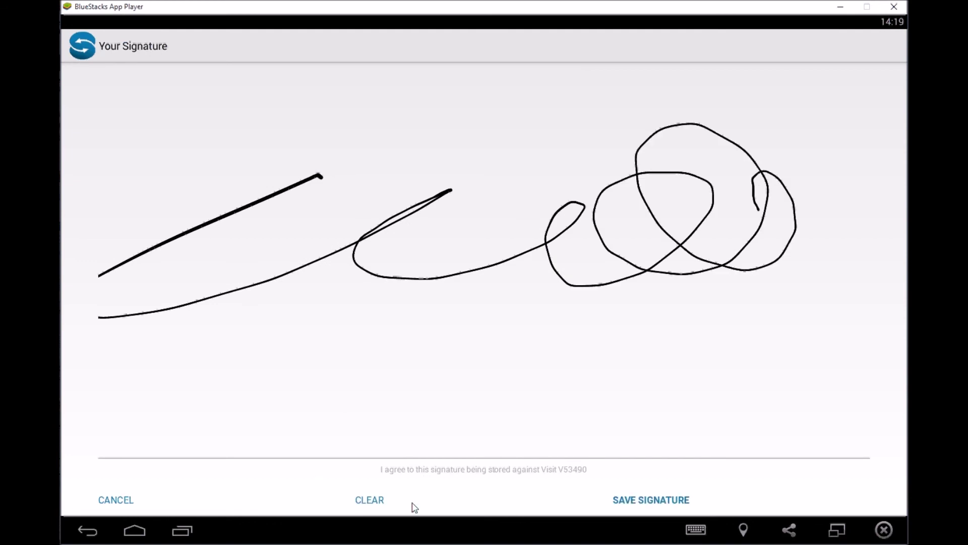
{"action": "left_click", "coordinate": [633, 501]}
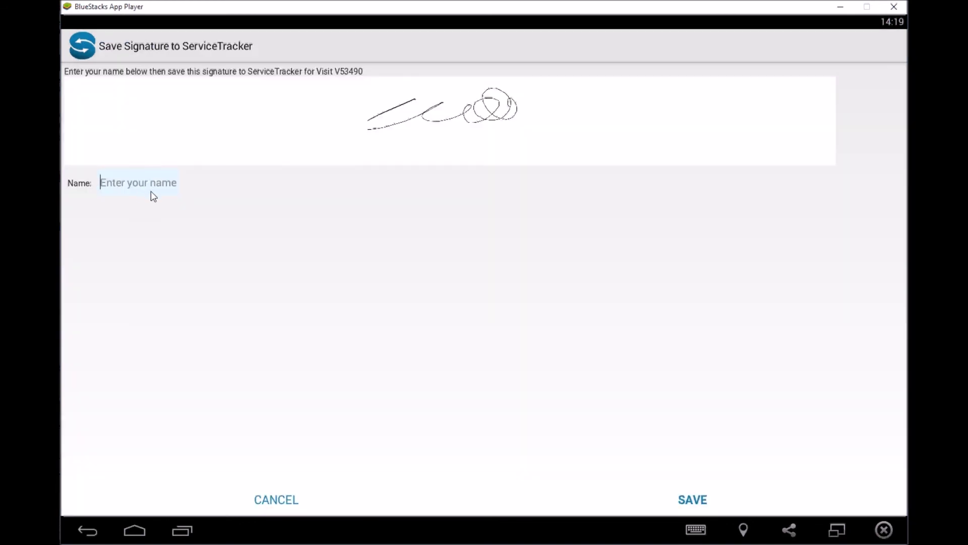
{"action": "type", "text": "JO"}
{"action": "left_click", "coordinate": [692, 499]}
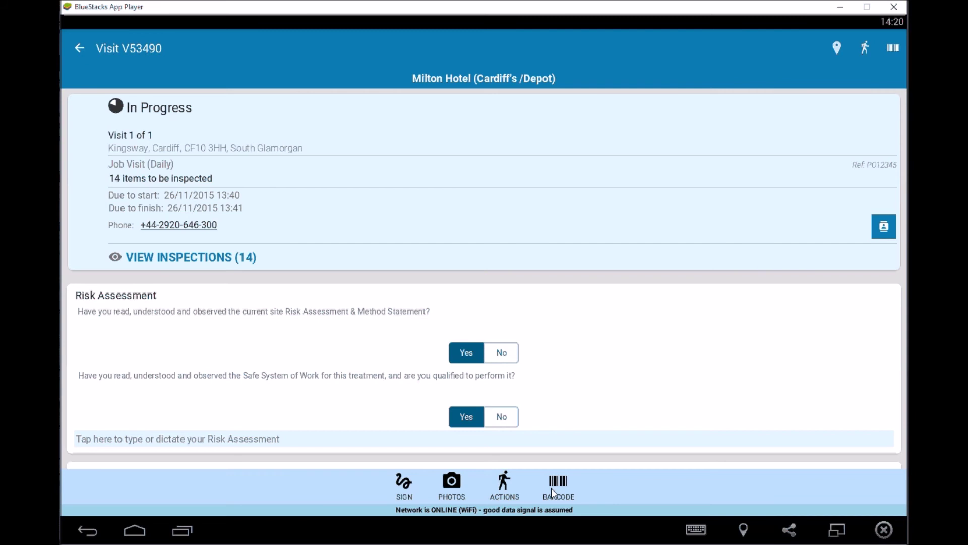
{"action": "left_click", "coordinate": [504, 485]}
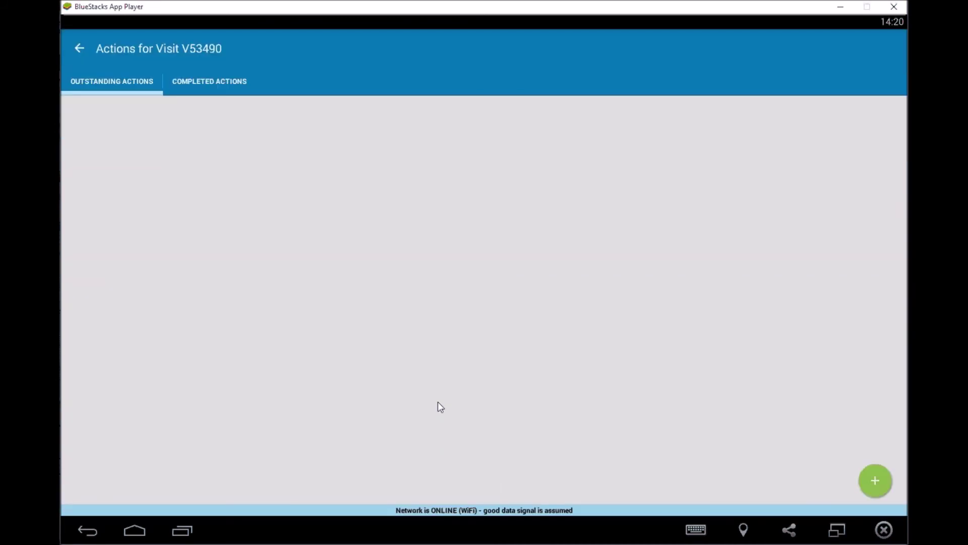
{"action": "left_click", "coordinate": [873, 481]}
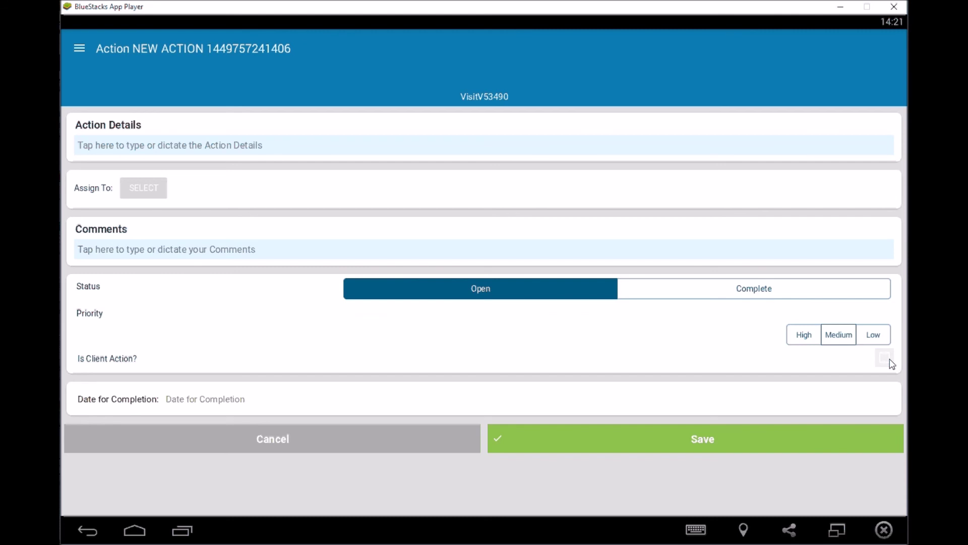
{"action": "left_click", "coordinate": [396, 433]}
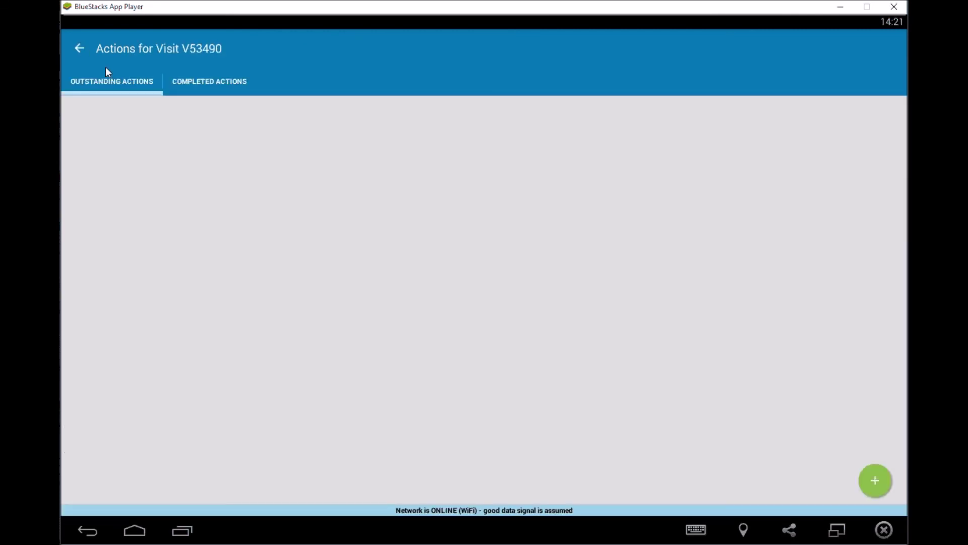
{"action": "left_click", "coordinate": [80, 46]}
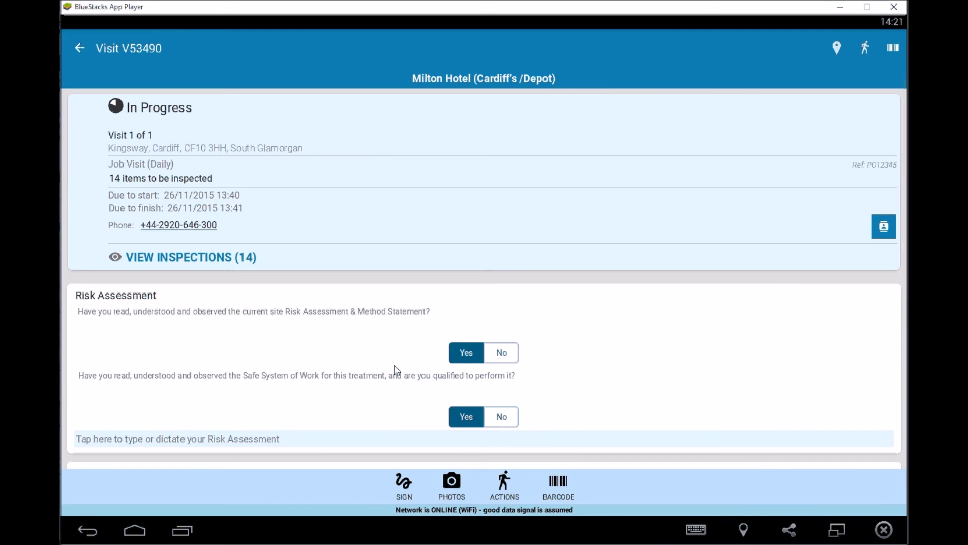
{"action": "scroll", "coordinate": [396, 369], "scroll_direction": "down", "scroll_amount": 8}
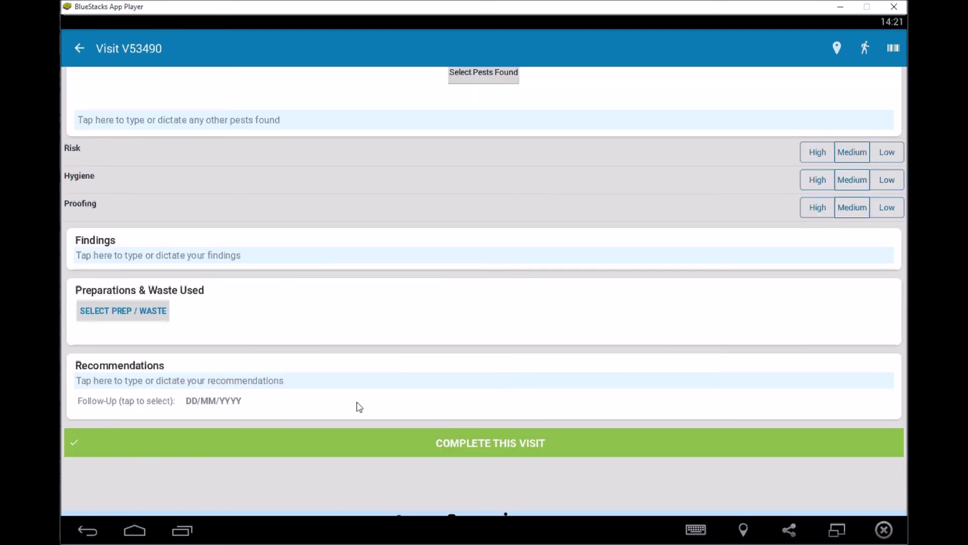
- Complete V53490 reporting no Health & Safety issues, then check the Milton Hotel visit under Completed
{"action": "left_click", "coordinate": [424, 443]}
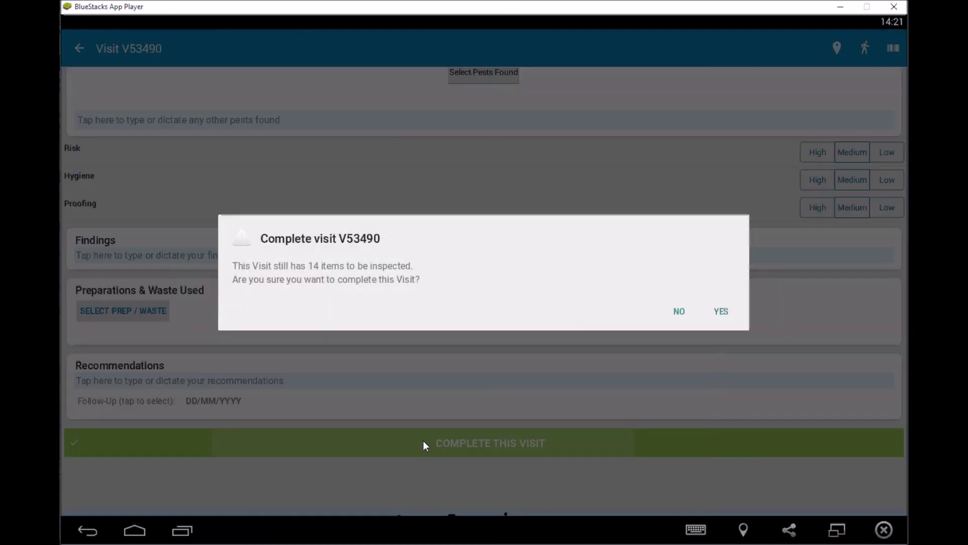
{"action": "left_click", "coordinate": [723, 312]}
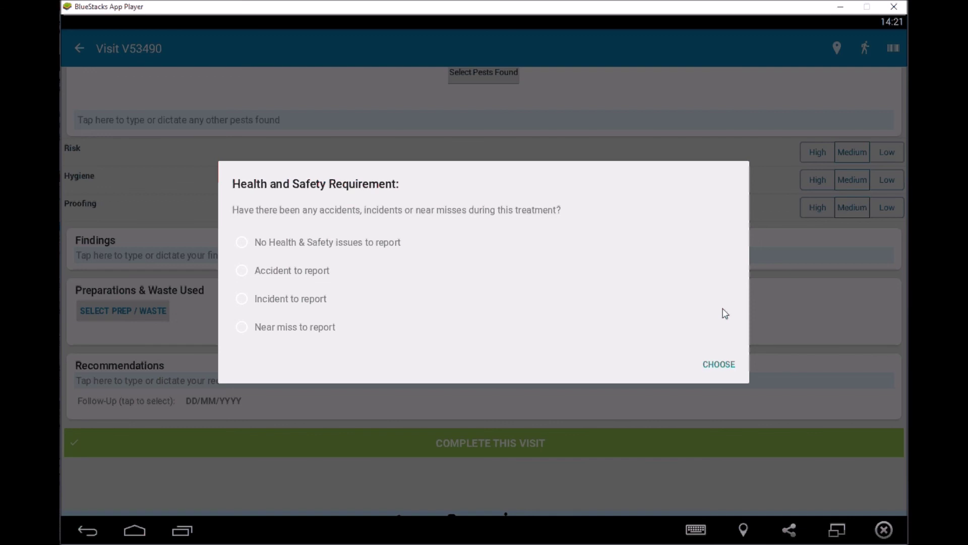
{"action": "left_click", "coordinate": [253, 238]}
{"action": "left_click", "coordinate": [722, 368]}
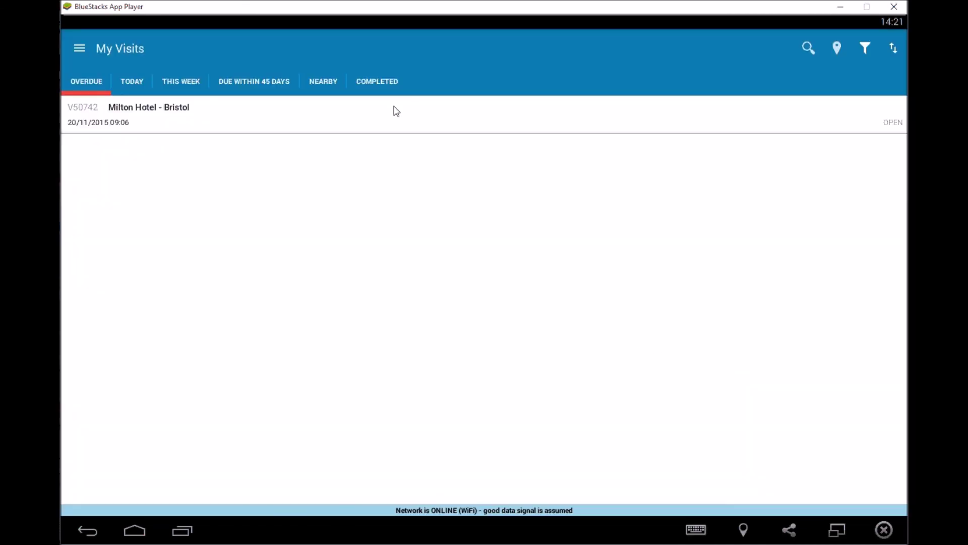
{"action": "left_click", "coordinate": [380, 82]}
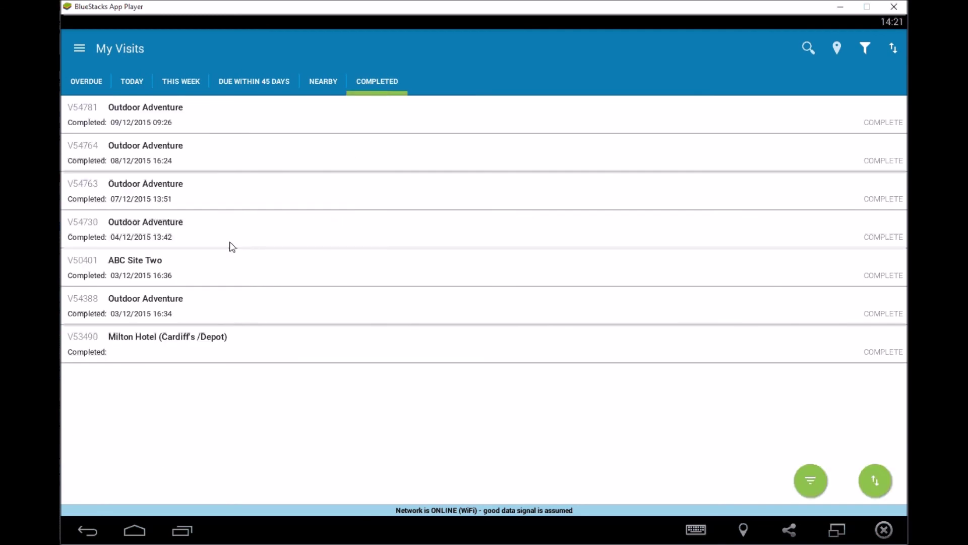
{"action": "left_click", "coordinate": [149, 349]}
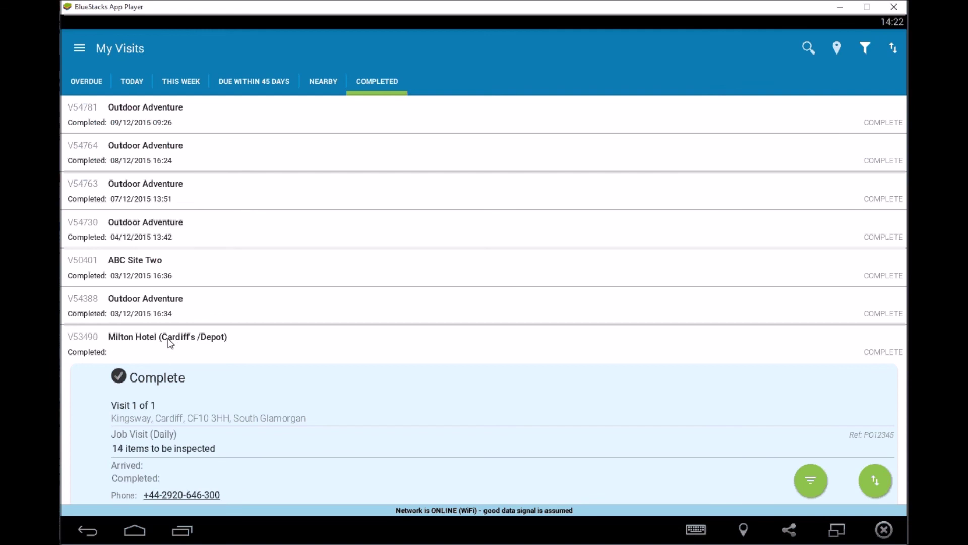
{"action": "left_click", "coordinate": [171, 343]}
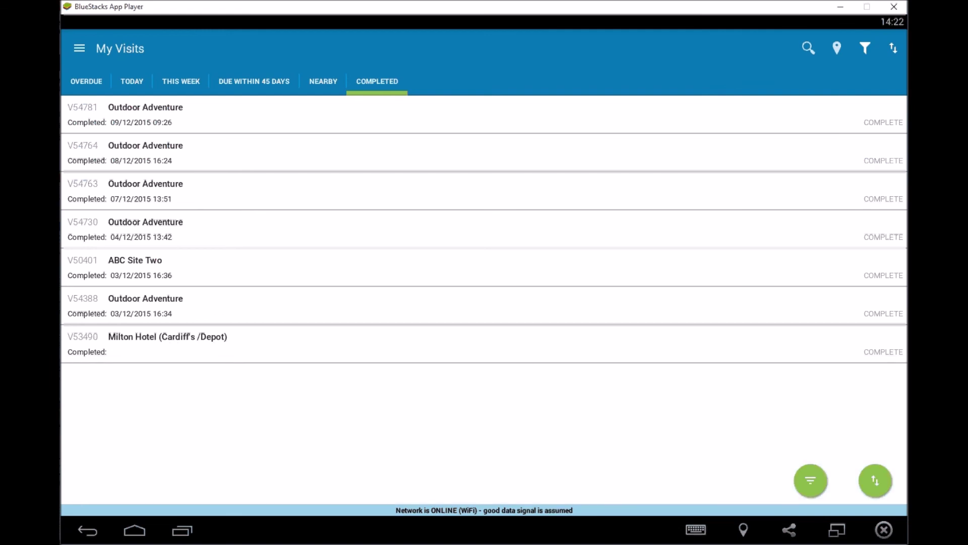